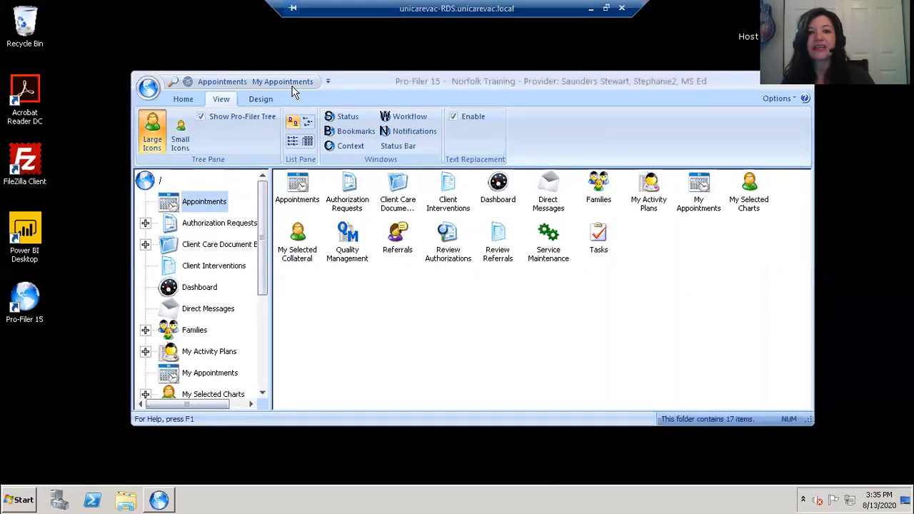
- Find the Appointments form command in the Quick Access Toolbar customization settings
left_click(328, 82)
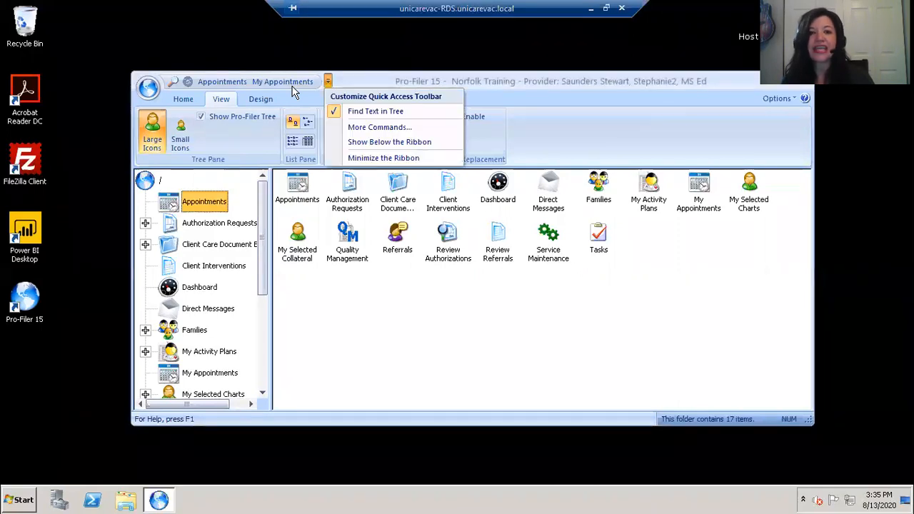
left_click(358, 129)
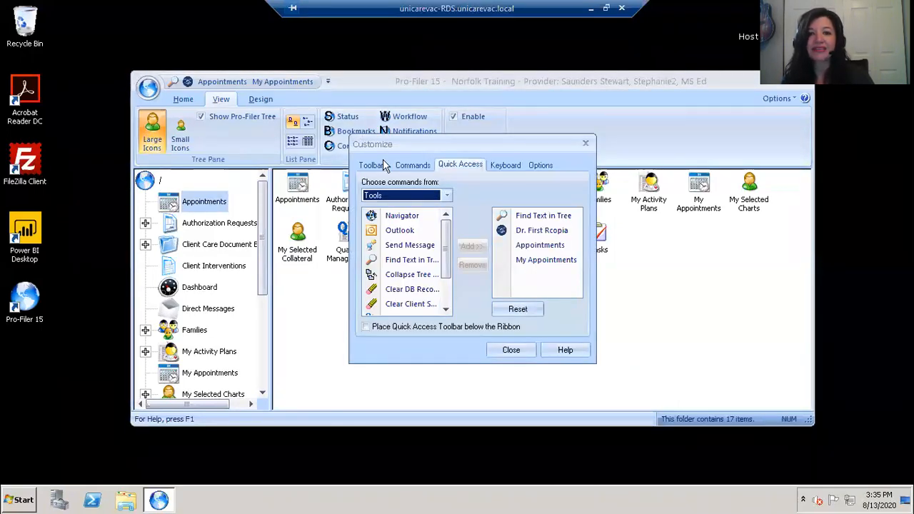
key("alt+Down")
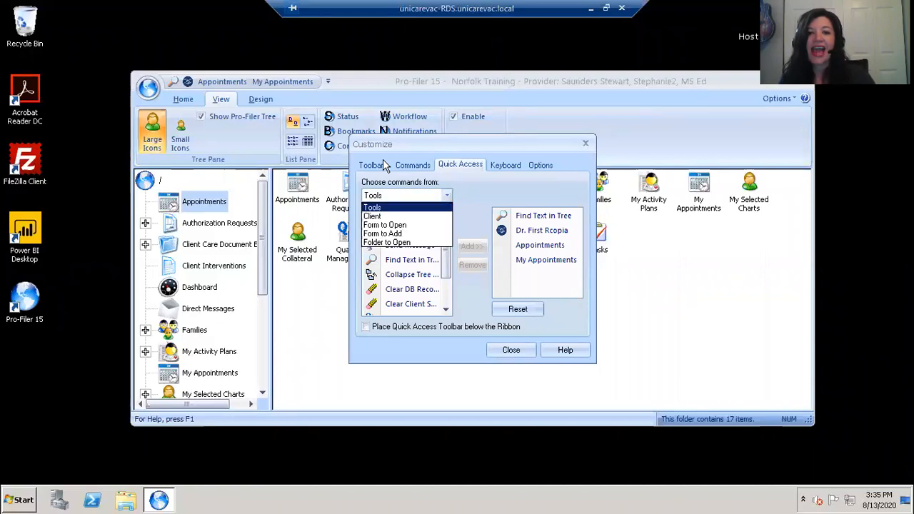
left_click(413, 223)
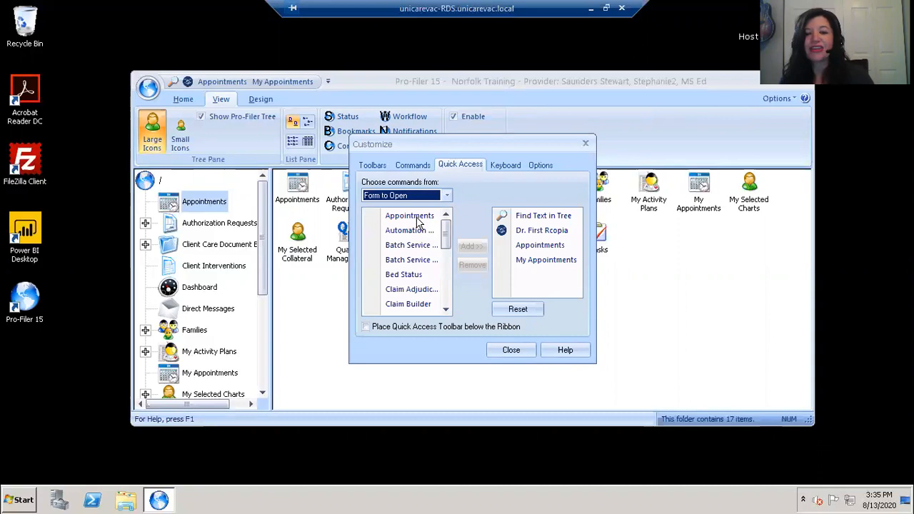
left_click(417, 217)
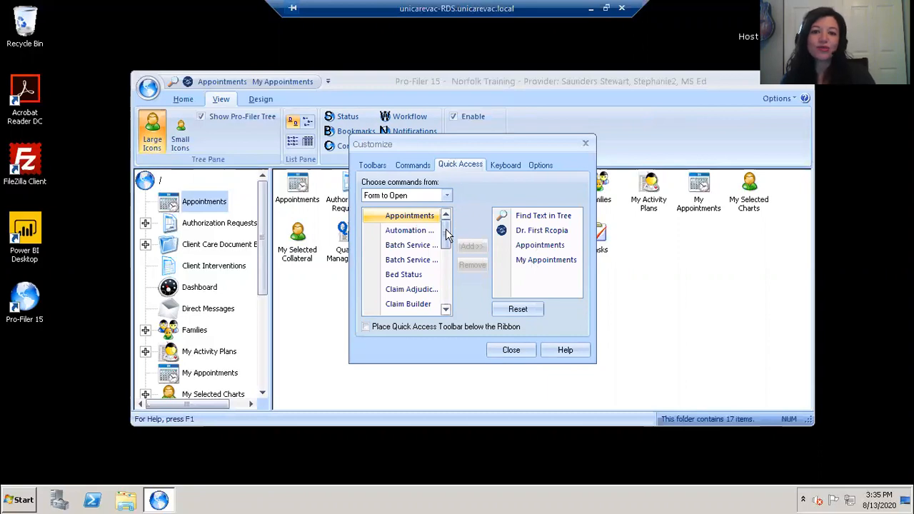
left_click_drag(446, 228, 446, 269)
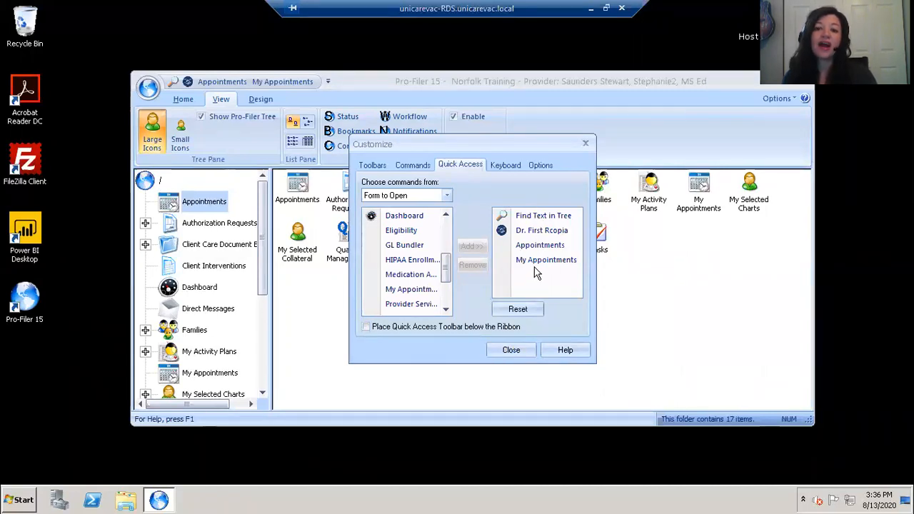
- Close the customization settings unchanged and open the Appointments scheduling window
left_click(516, 347)
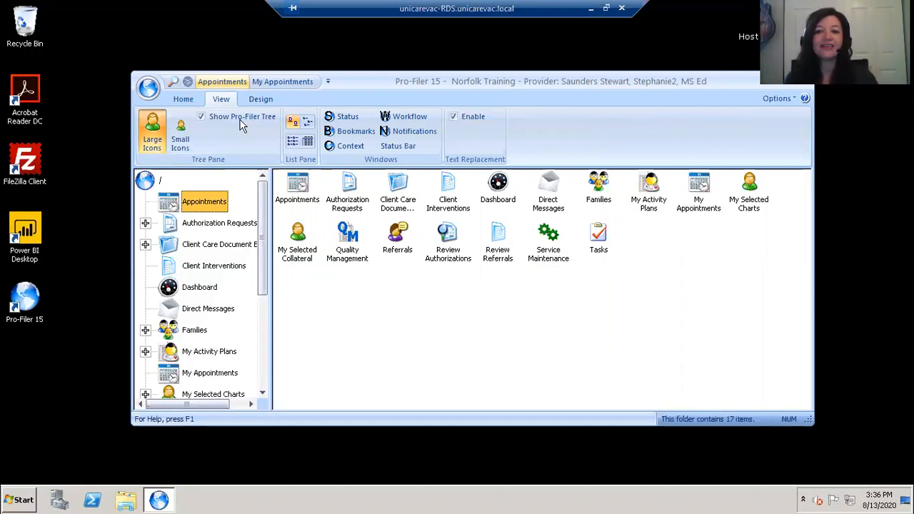
left_click(298, 187)
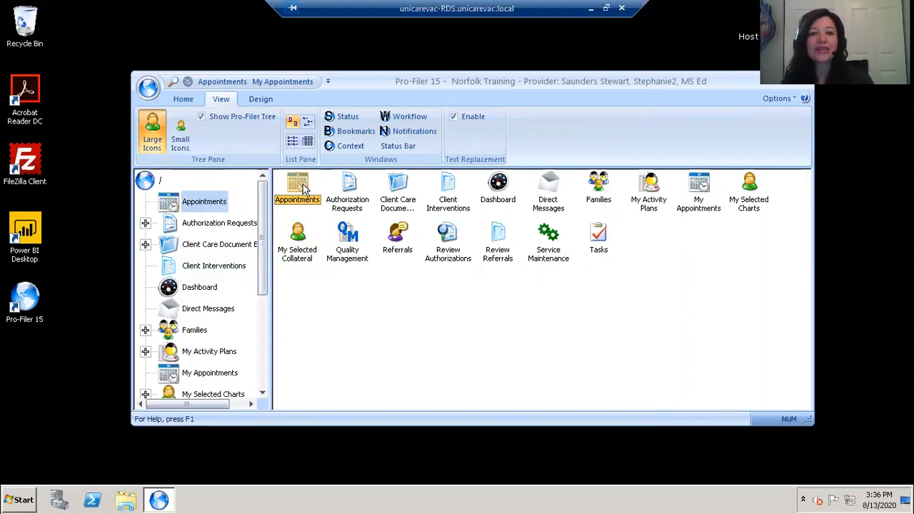
double_click(302, 187)
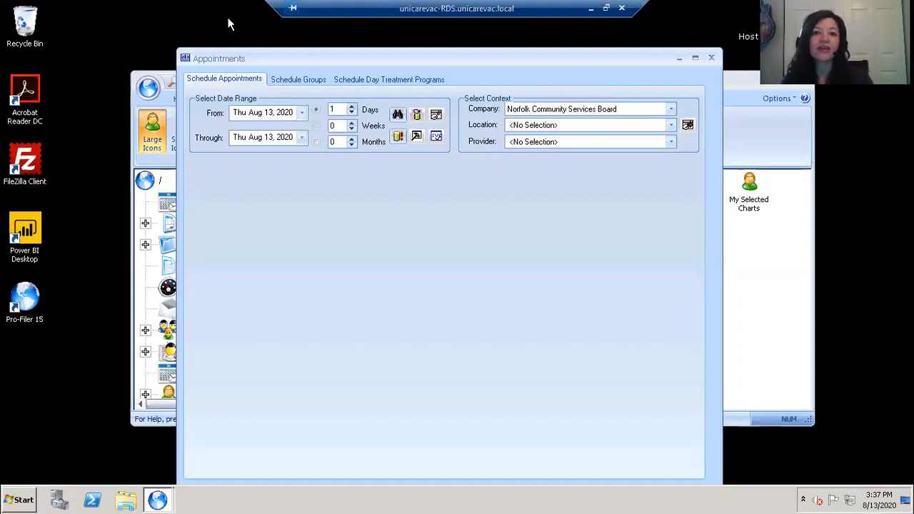
- Dismiss the missing location/provider warning and set a one-week range, Aug 13–19, 2020
left_click(397, 136)
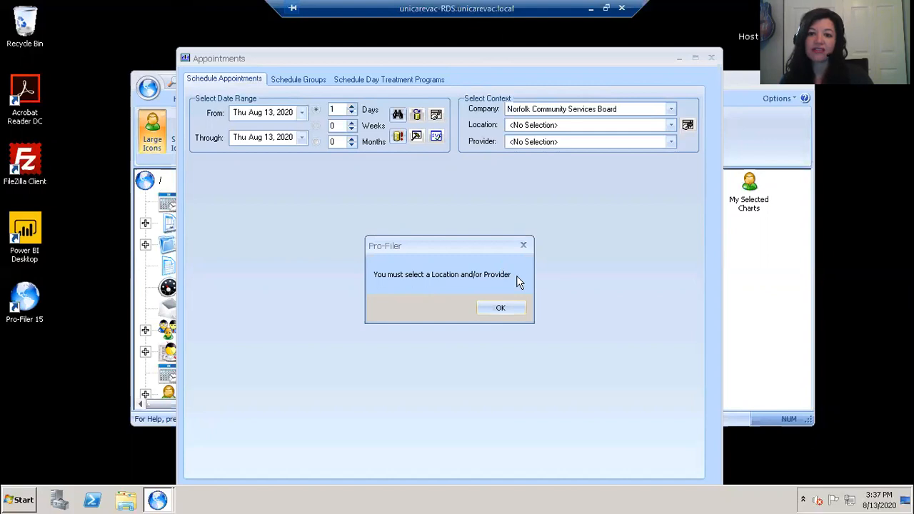
left_click(508, 309)
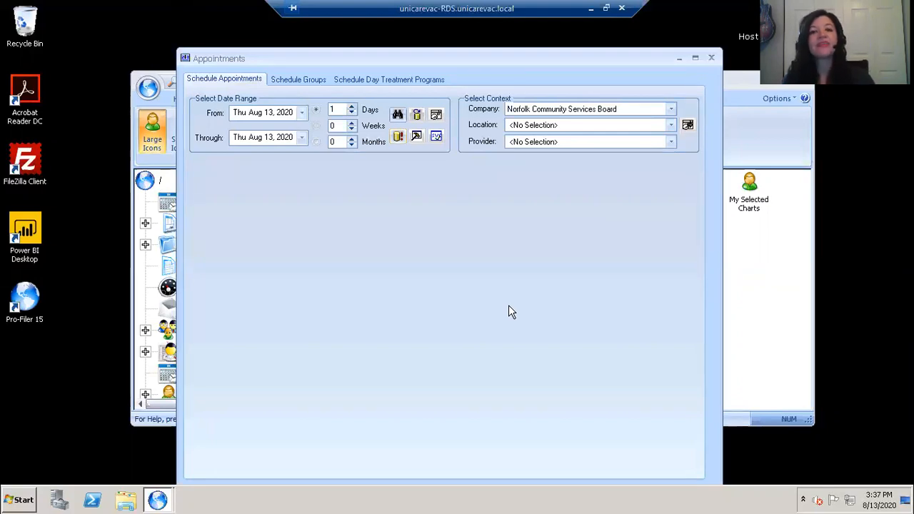
left_click(301, 115)
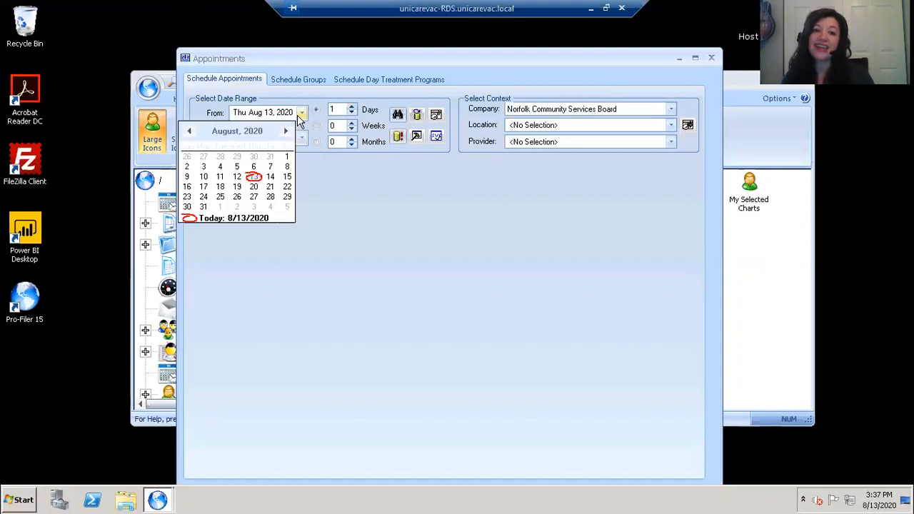
left_click(301, 115)
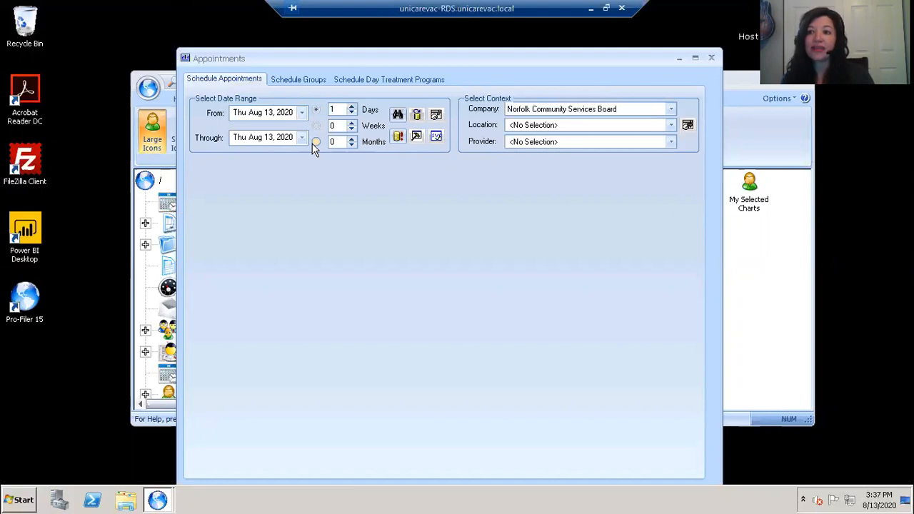
left_click(316, 126)
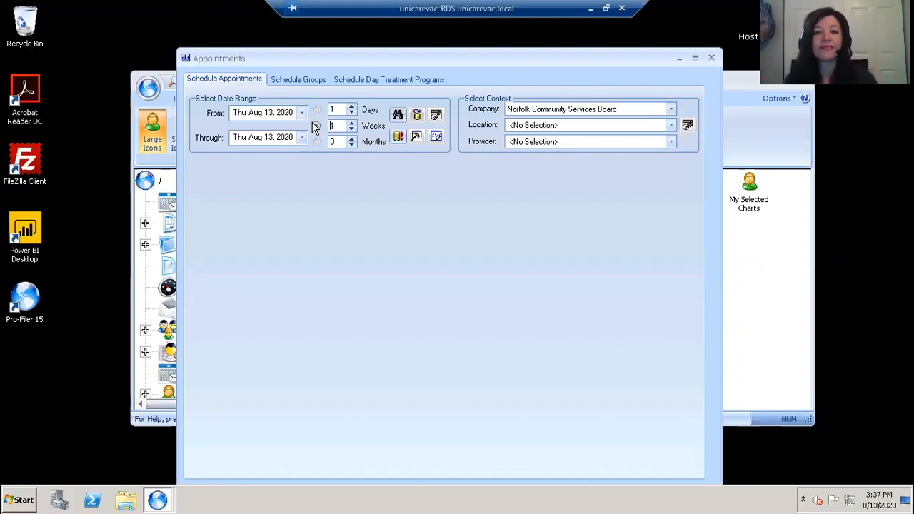
left_click(316, 111)
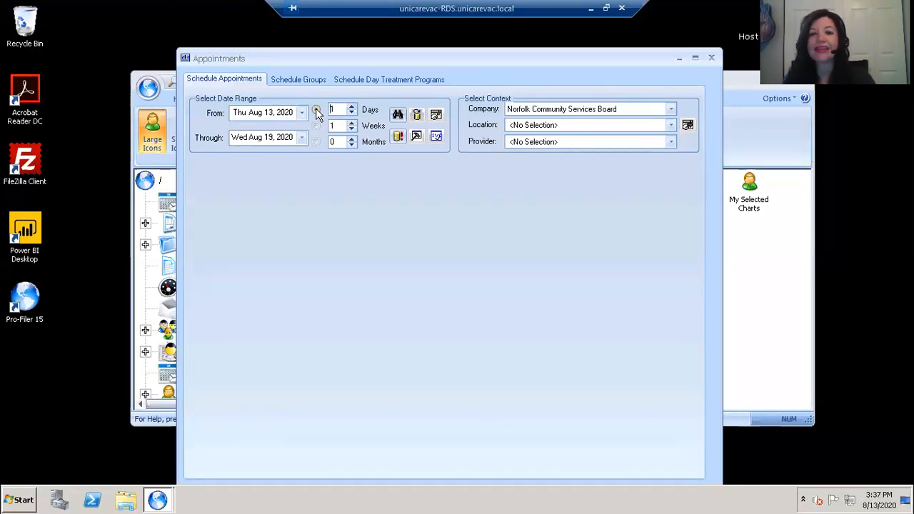
- Try VBBC-Virginia Beach Boulevard Center.003 and view its providers, then switch location to ITCN.005
left_click(671, 126)
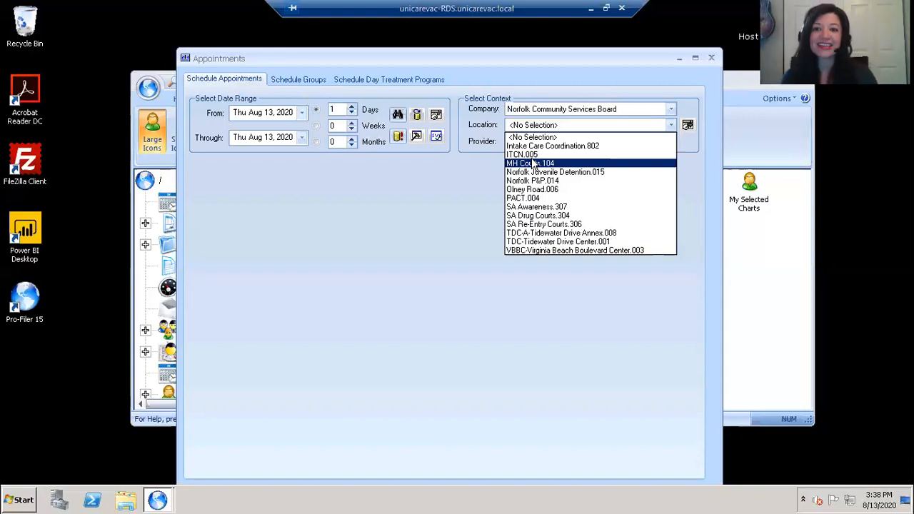
left_click(556, 250)
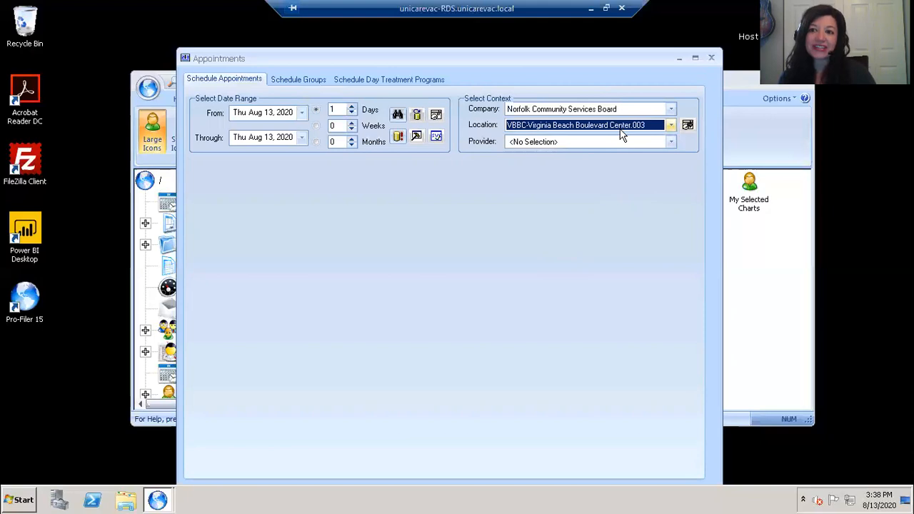
left_click(670, 142)
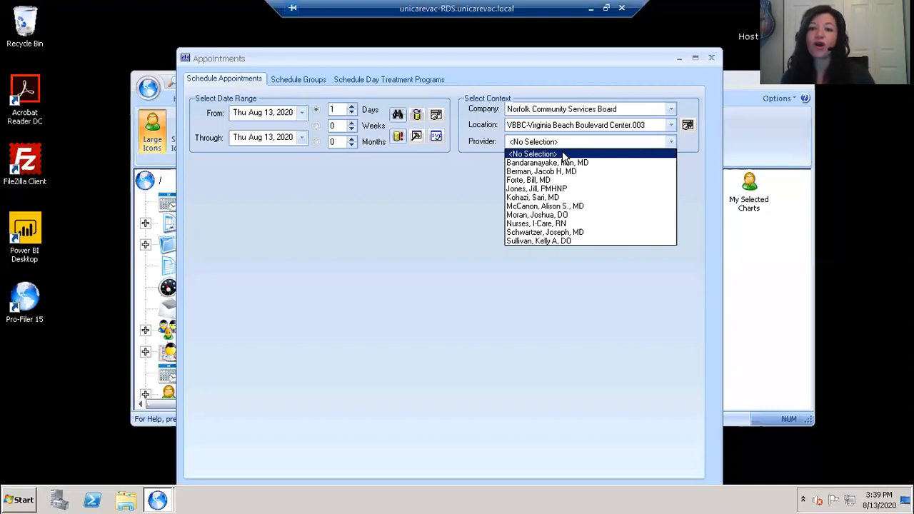
left_click(670, 126)
left_click(670, 126)
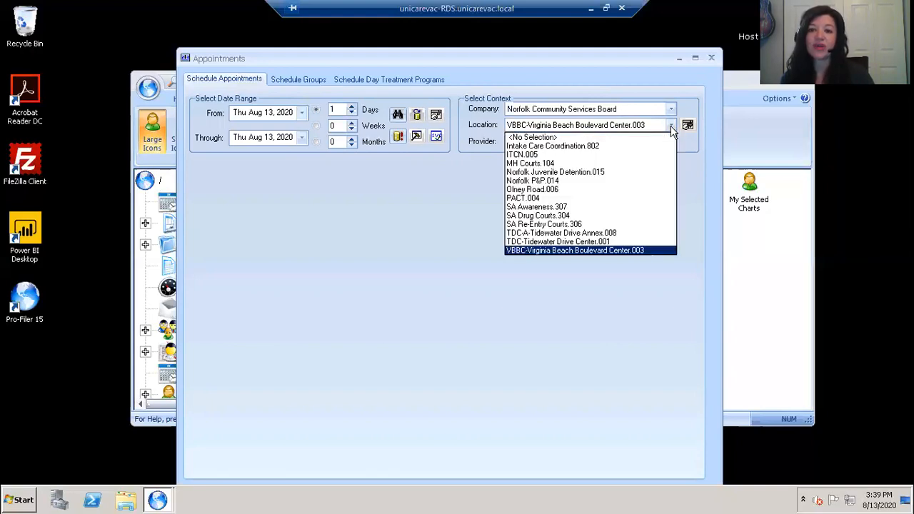
left_click(562, 153)
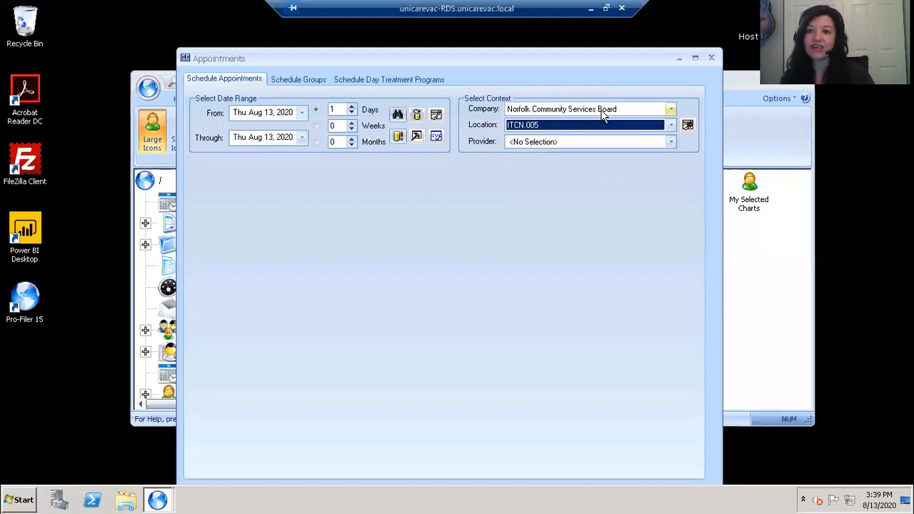
- Check ITCN.005's providers, then change the location to VBBC-Virginia Beach Boulevard Center.003
left_click(671, 143)
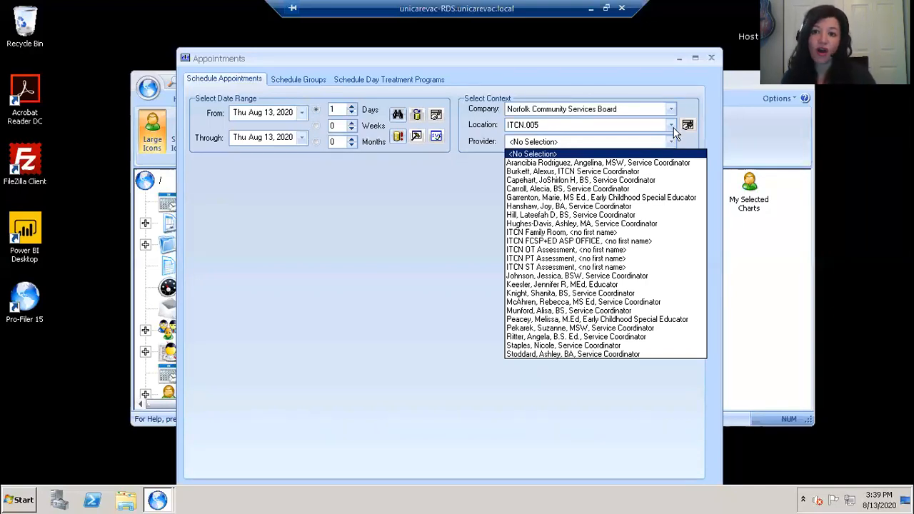
left_click(673, 129)
left_click(672, 127)
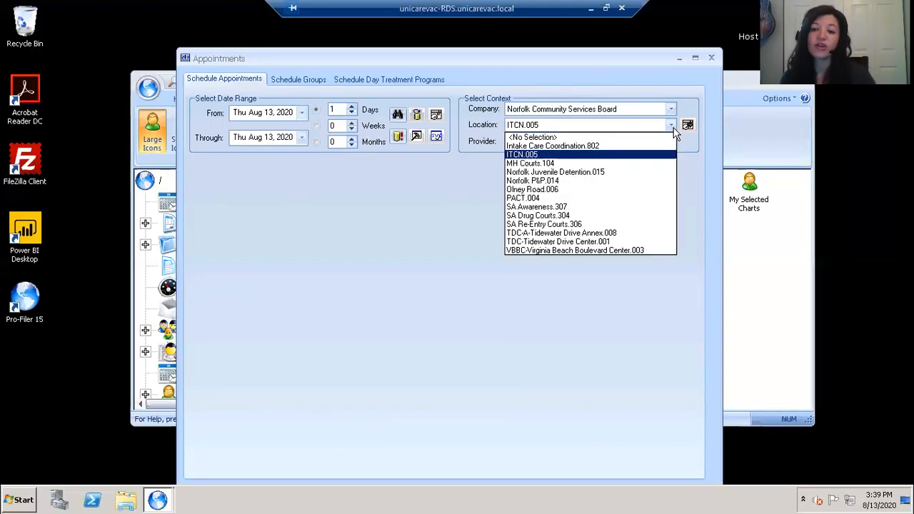
left_click(623, 250)
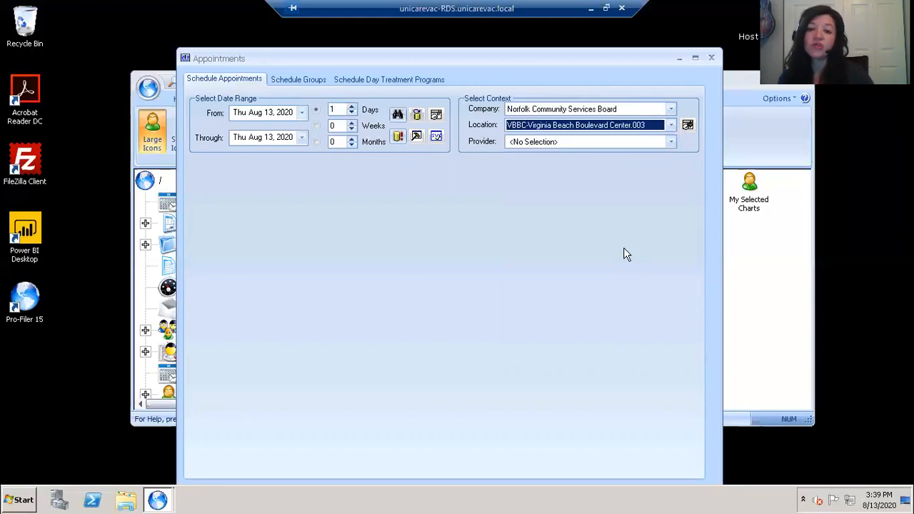
- Choose the center's physician as provider and load the schedule for that context
left_click(670, 143)
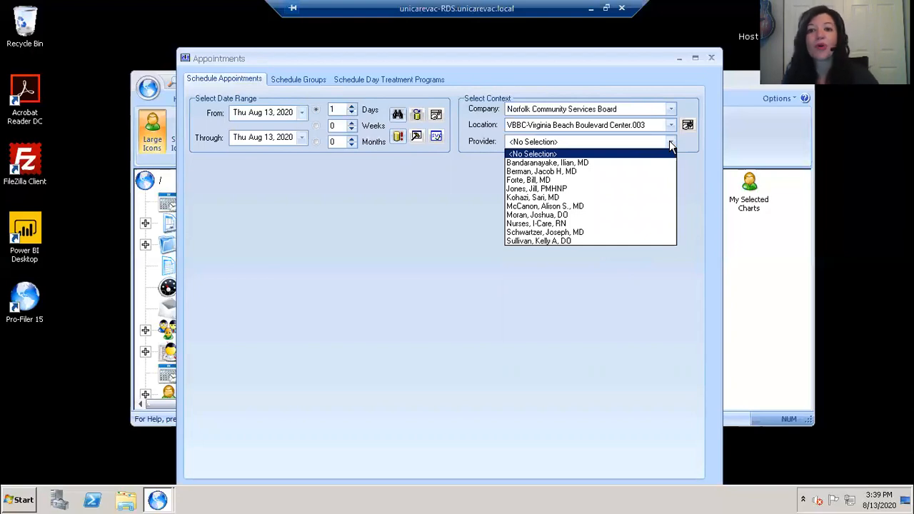
left_click(559, 181)
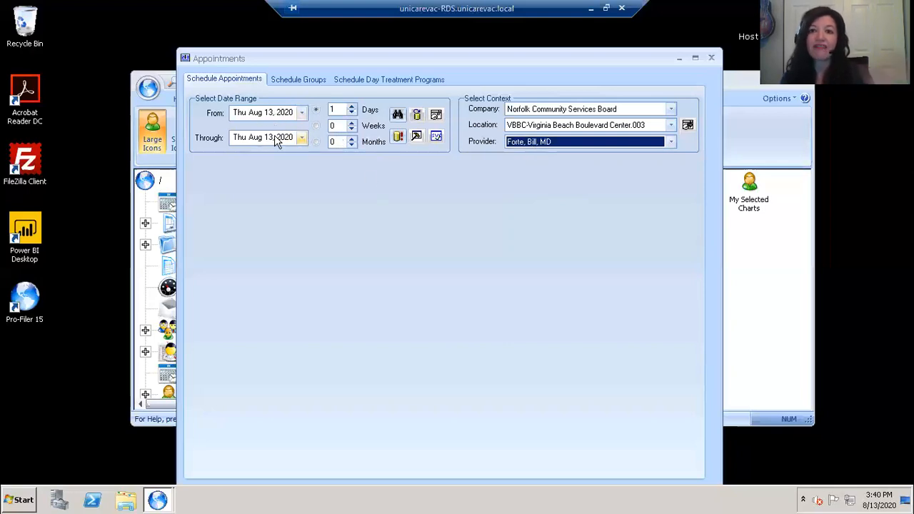
left_click(397, 137)
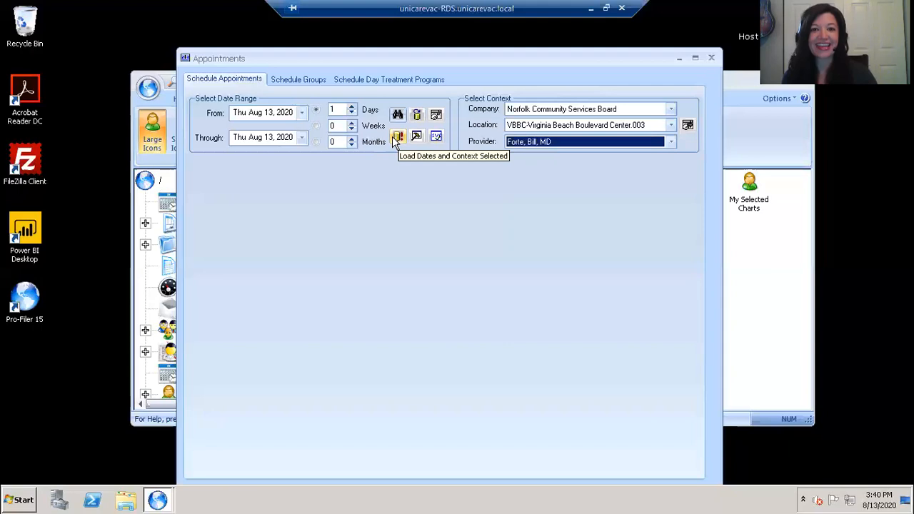
- Load the provider's Thu Aug 13 schedule of 15-minute slots starting 07:30am
left_click(393, 139)
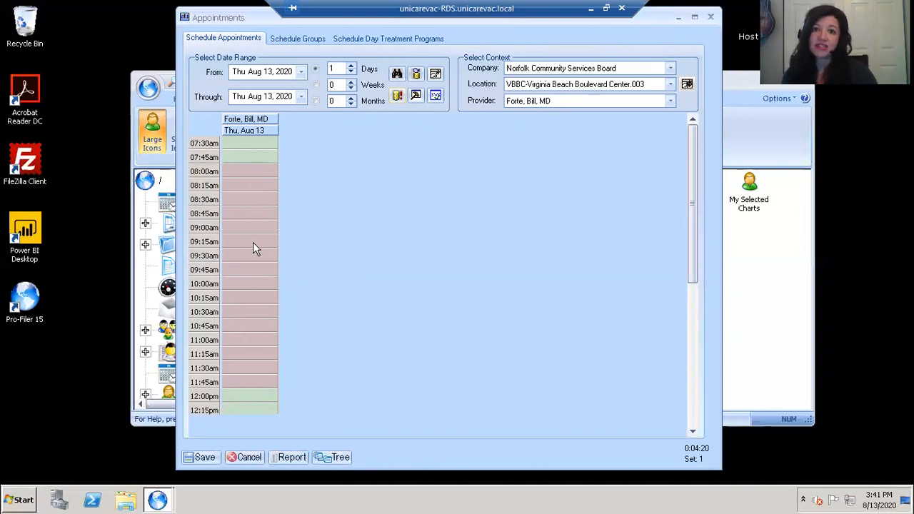
left_click(692, 431)
left_click(692, 431)
left_click(693, 432)
left_click(693, 432)
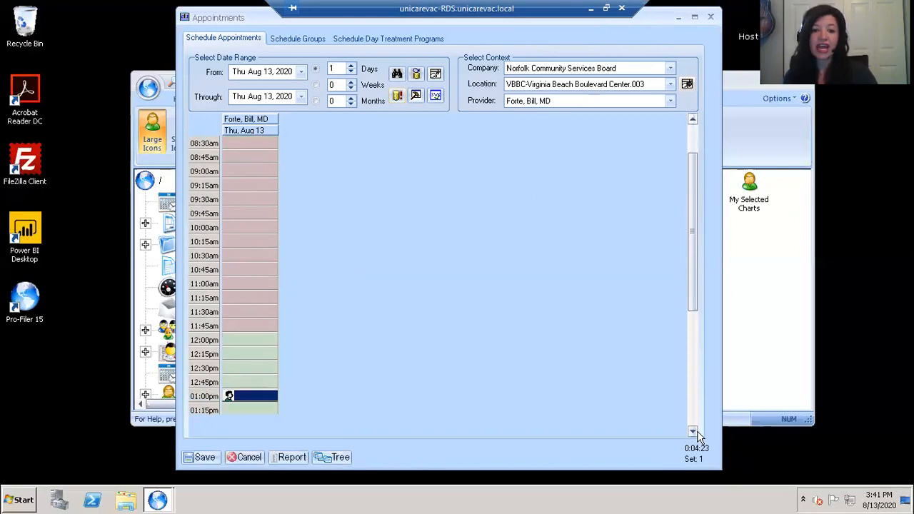
left_click(692, 432)
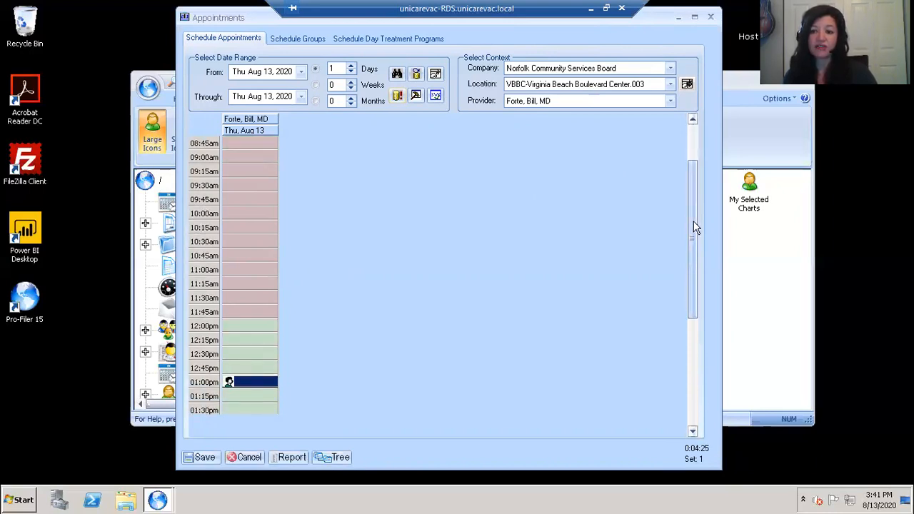
left_click_drag(690, 299, 691, 334)
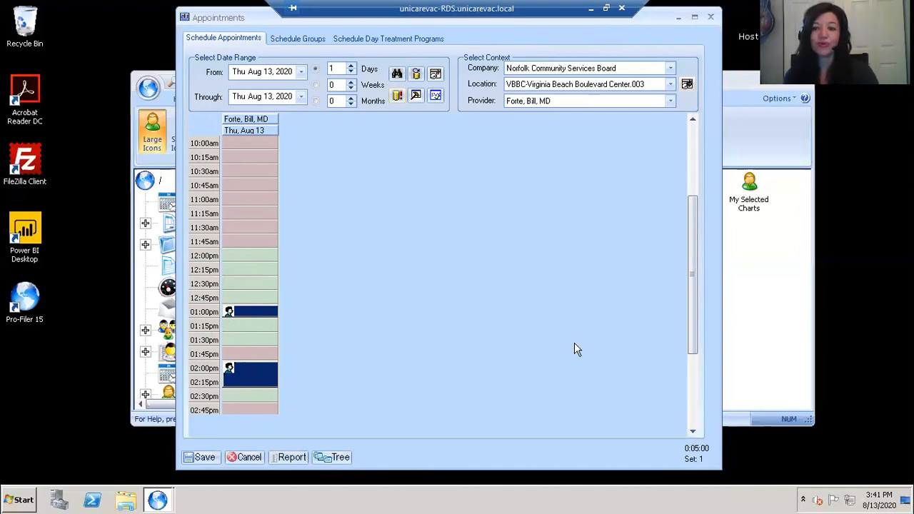
left_click_drag(696, 326, 691, 372)
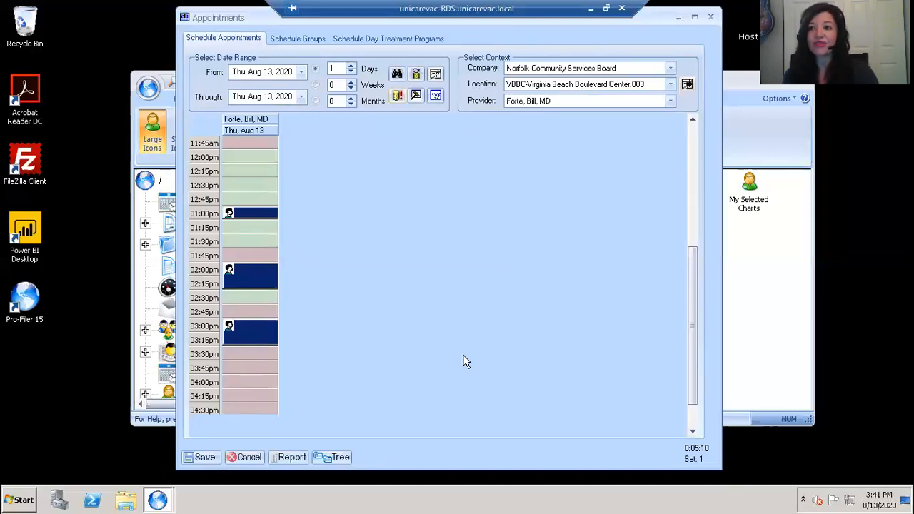
left_click_drag(691, 286, 698, 255)
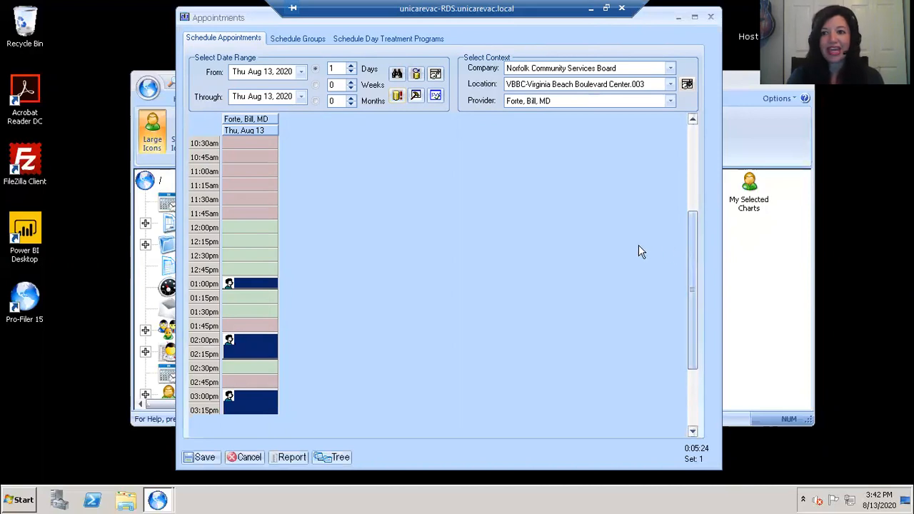
- Add a Client Service appointment in the 12:00pm timeslot
right_click(229, 232)
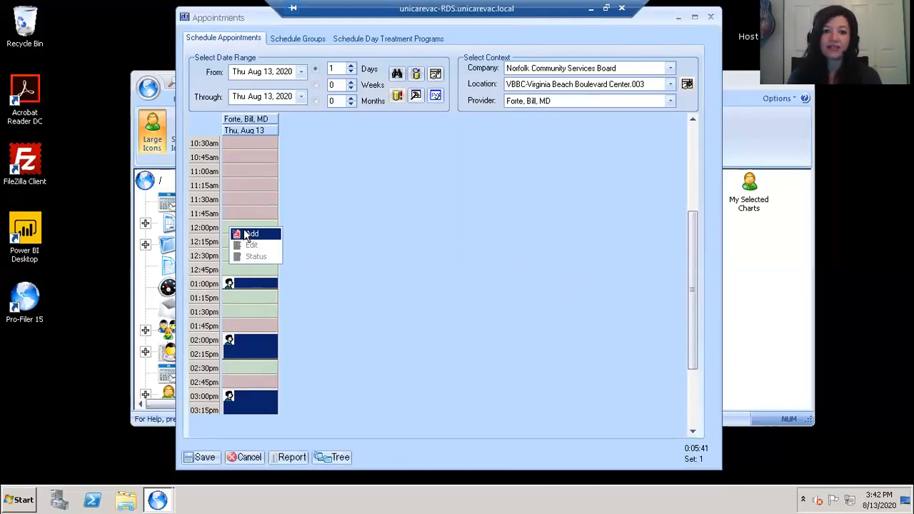
left_click(247, 234)
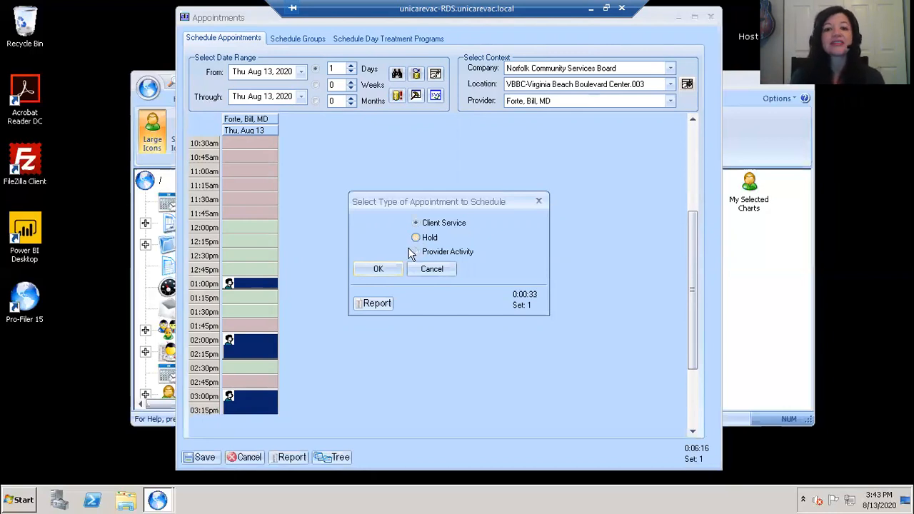
left_click(392, 269)
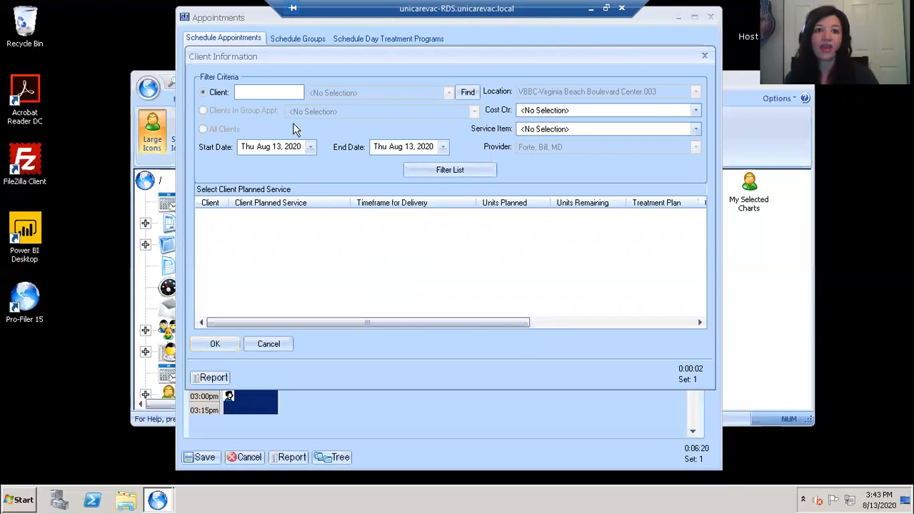
- Search the Client field by the client's full name and pick the matching record
left_click(274, 92)
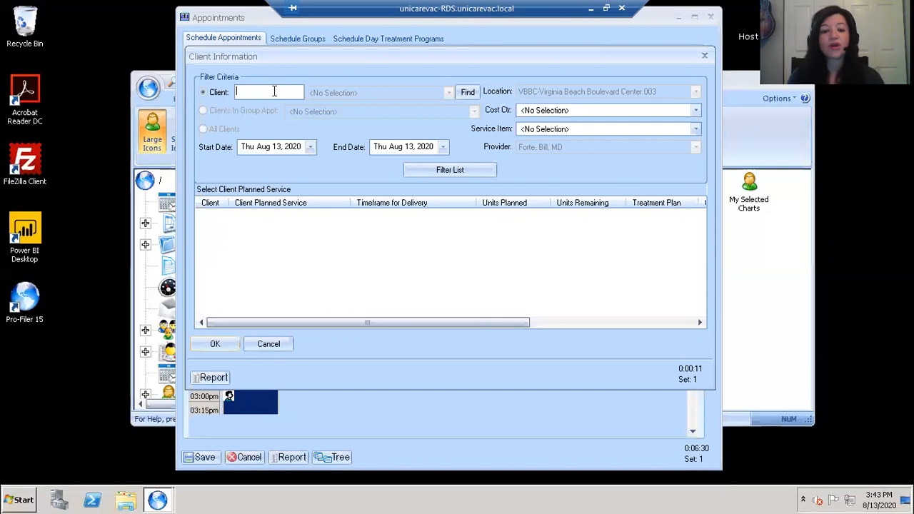
type("her")
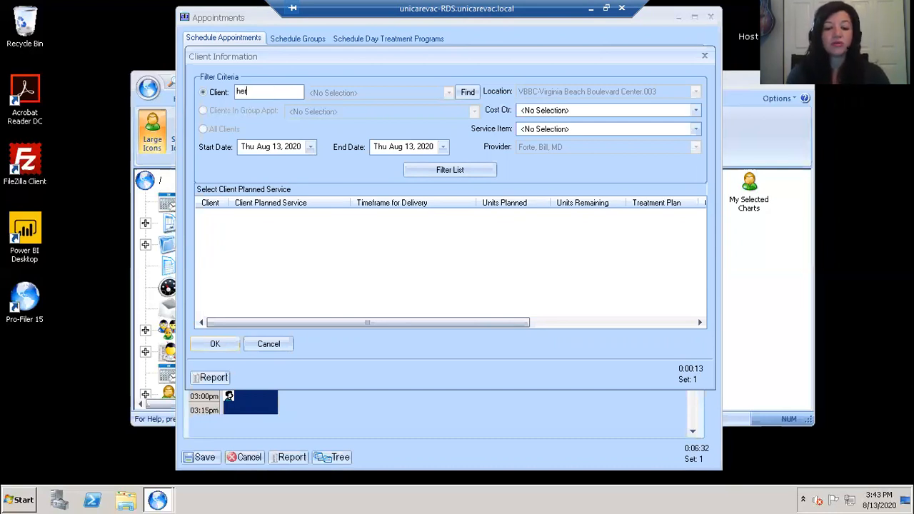
type("mione granger")
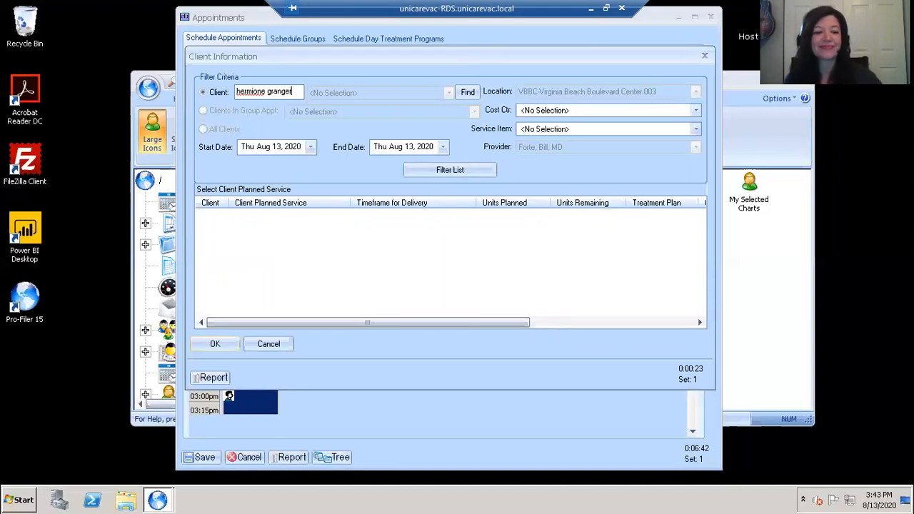
key("Tab")
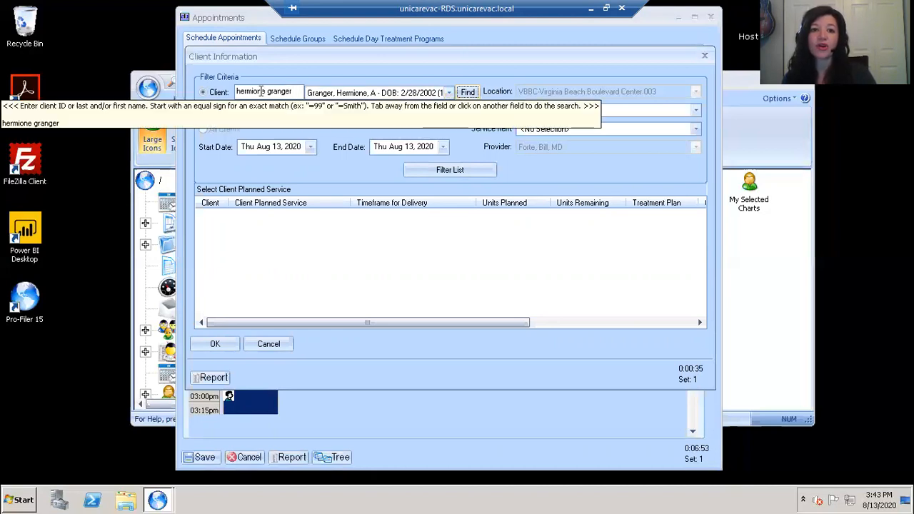
left_click(297, 92)
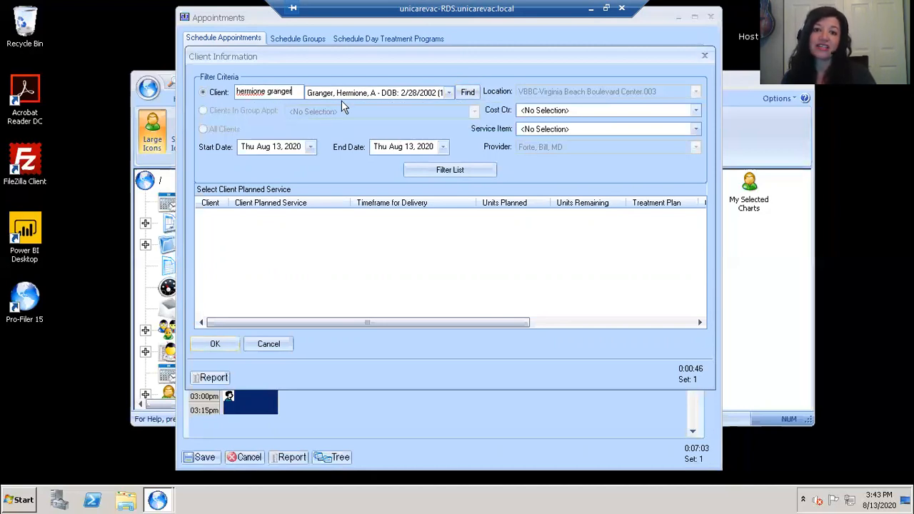
- Set the cost center to VBBC-Virginia Beach Boulevard Center.003 - ICARE and list service items
left_click(695, 112)
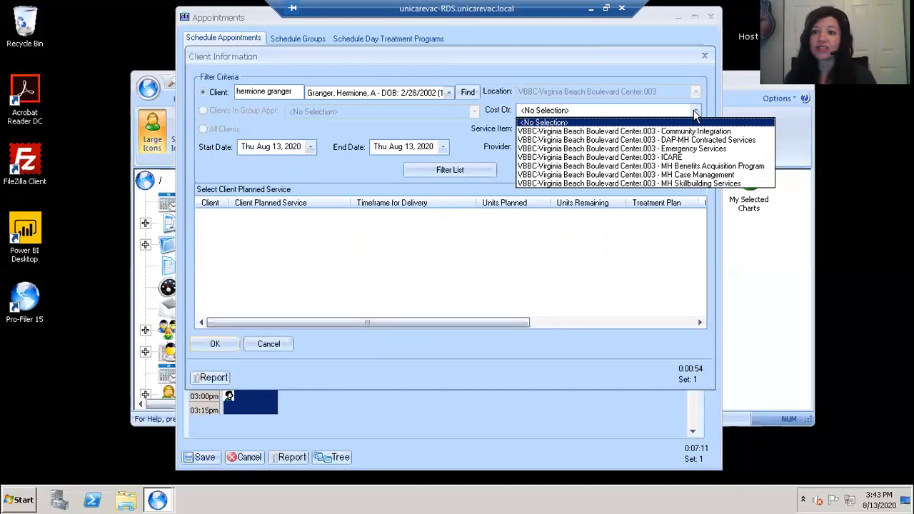
left_click(681, 157)
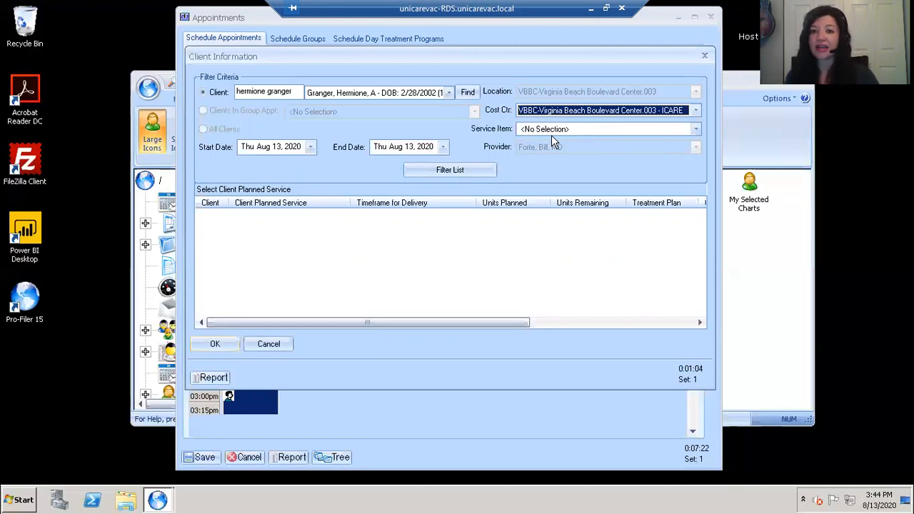
left_click(695, 130)
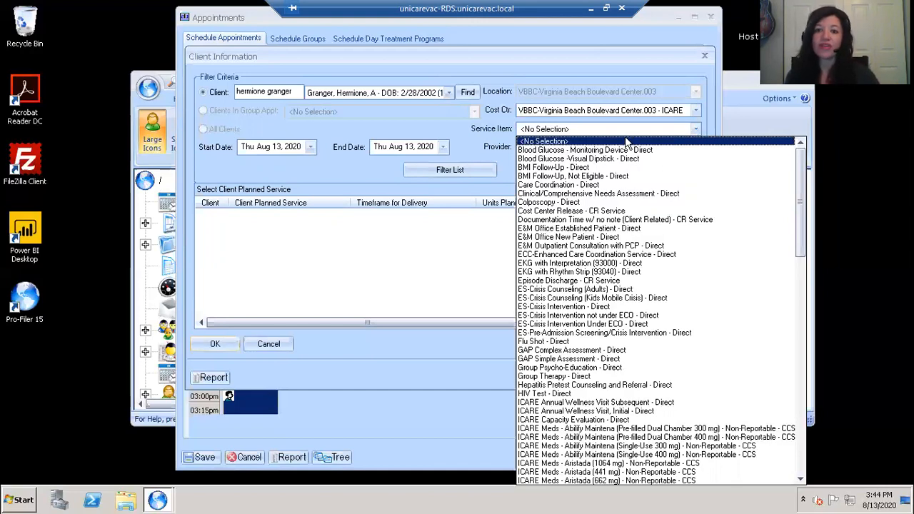
- Select E&M Office Established Patient - Direct as the service item
left_click(557, 229)
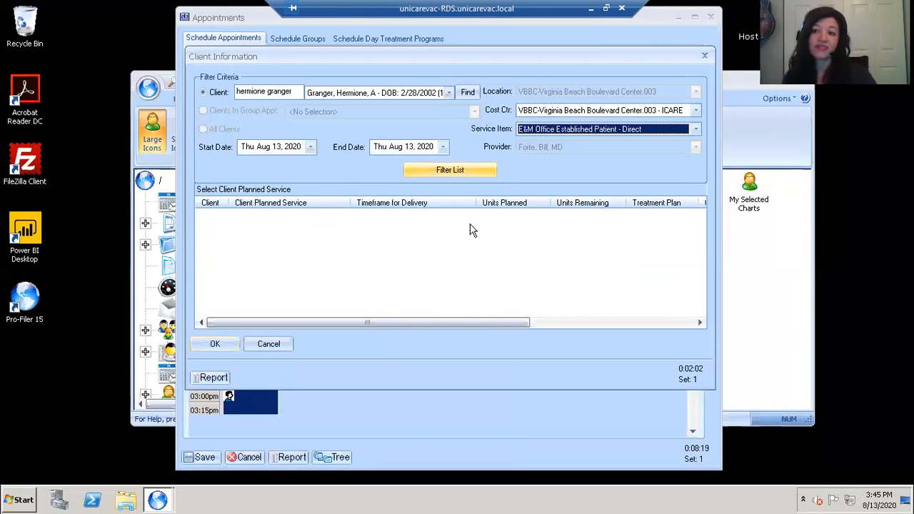
key("Tab")
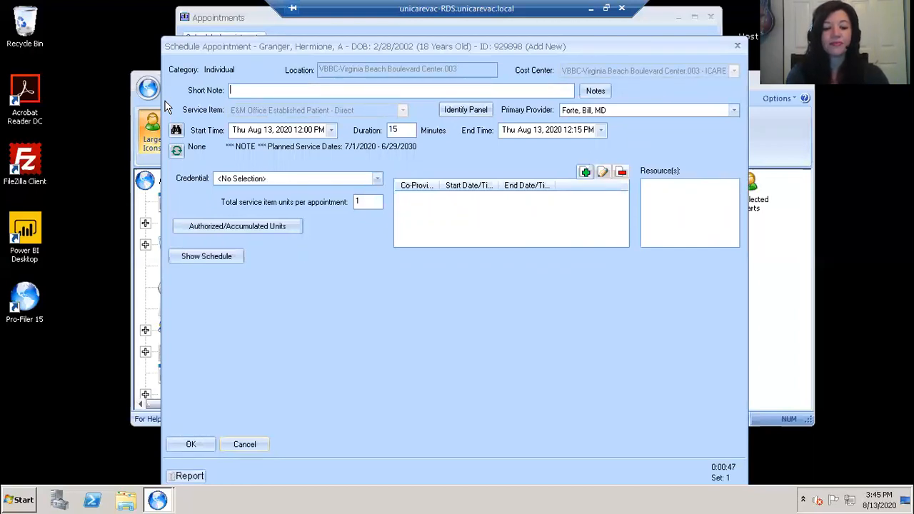
- Replace the draft '90 day f/u' short note with 'needs meds immediately, crisis visit' plus the staff member's name
type("90 day")
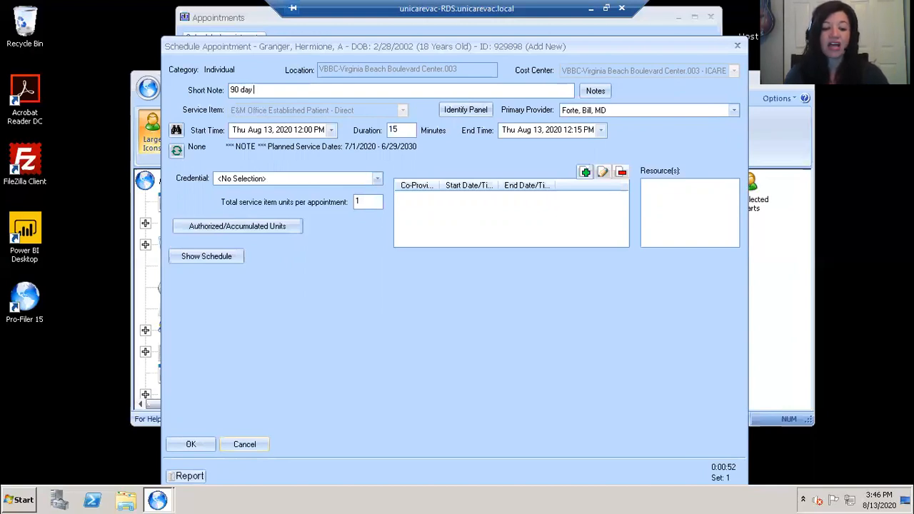
type(" f/u")
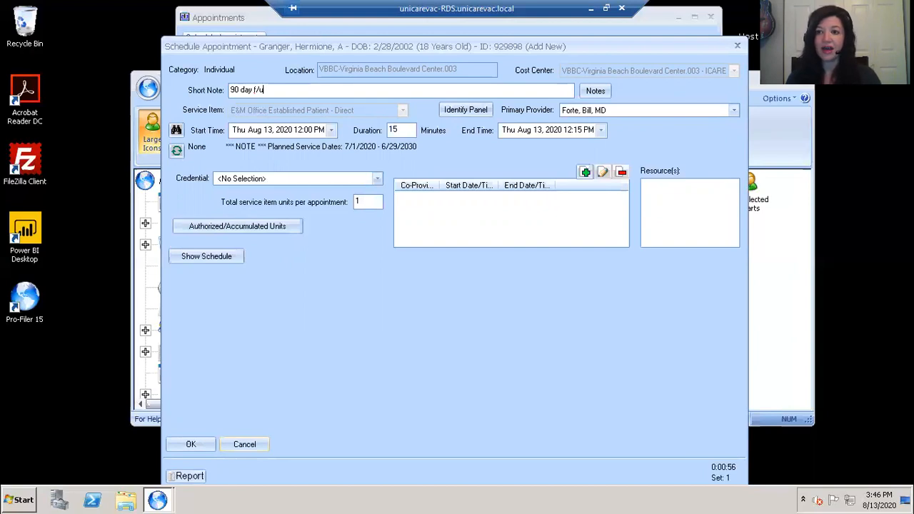
key("BackSpace")
key("BackSpace")
key("BackSpace")
key("BackSpace")
key("BackSpace")
key("BackSpace")
key("BackSpace")
key("BackSpace")
key("BackSpace")
key("BackSpace")
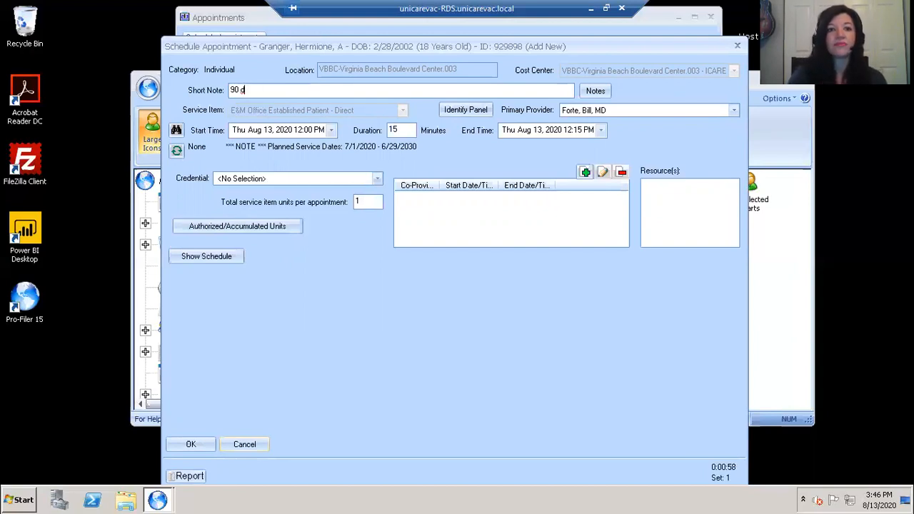
type("n")
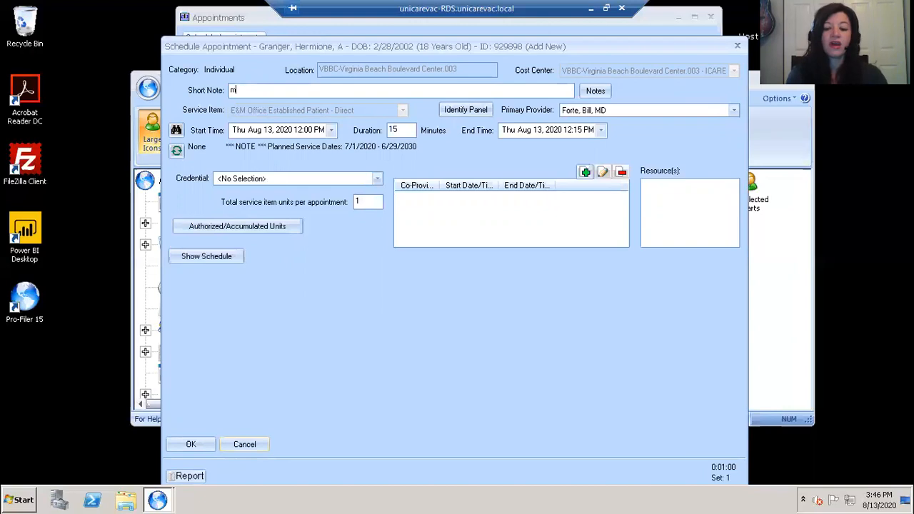
type("eeds m")
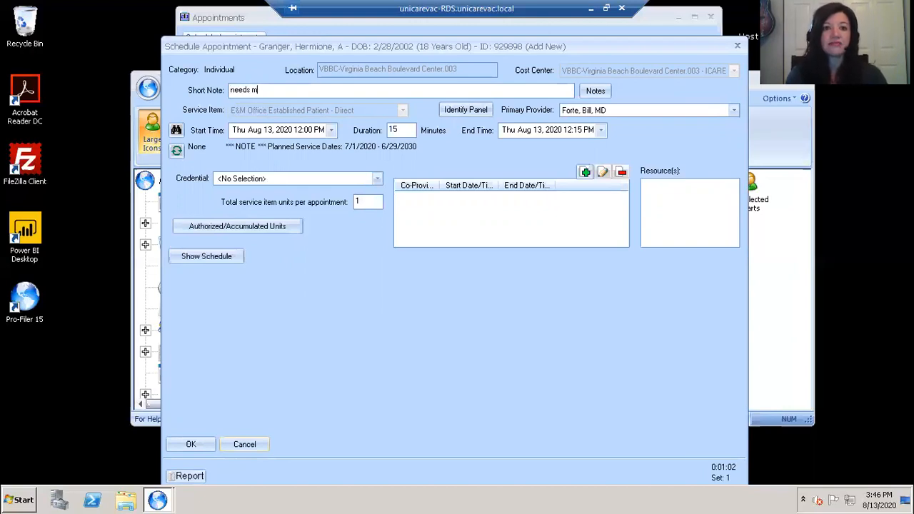
type("eds immediately")
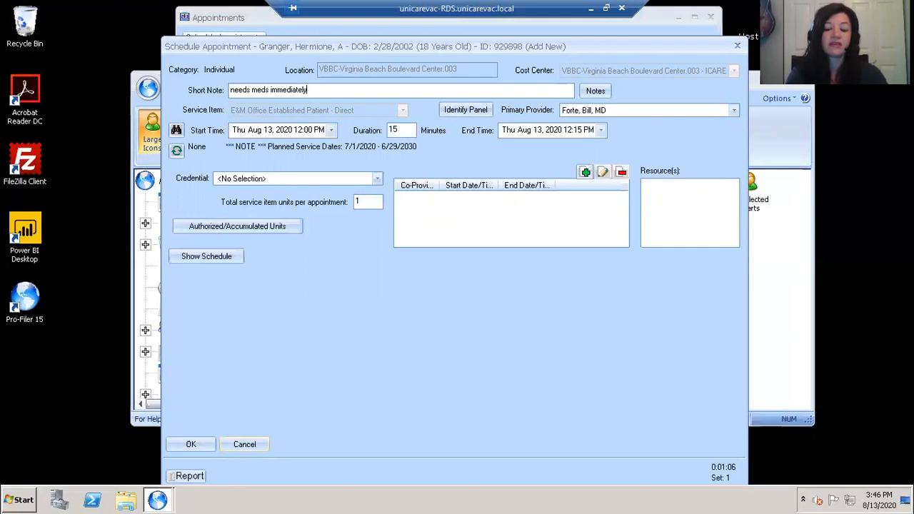
type(", crisis vis")
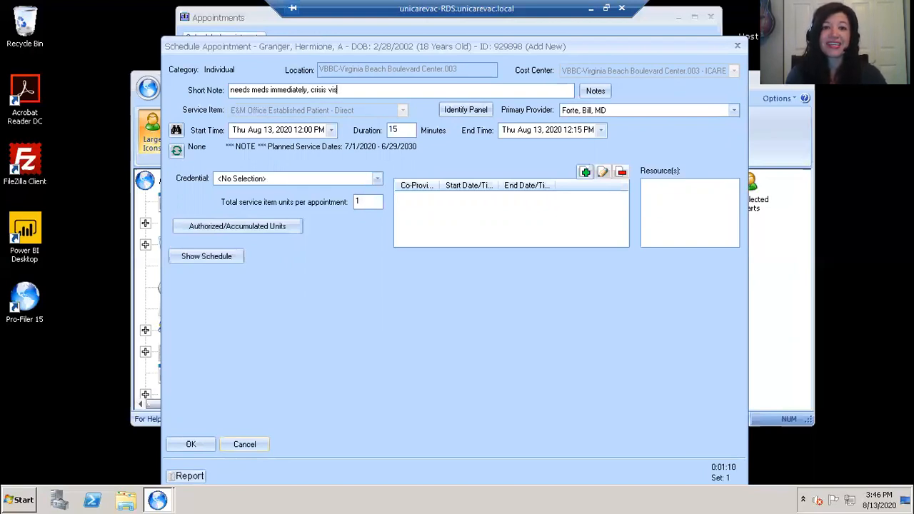
type("it")
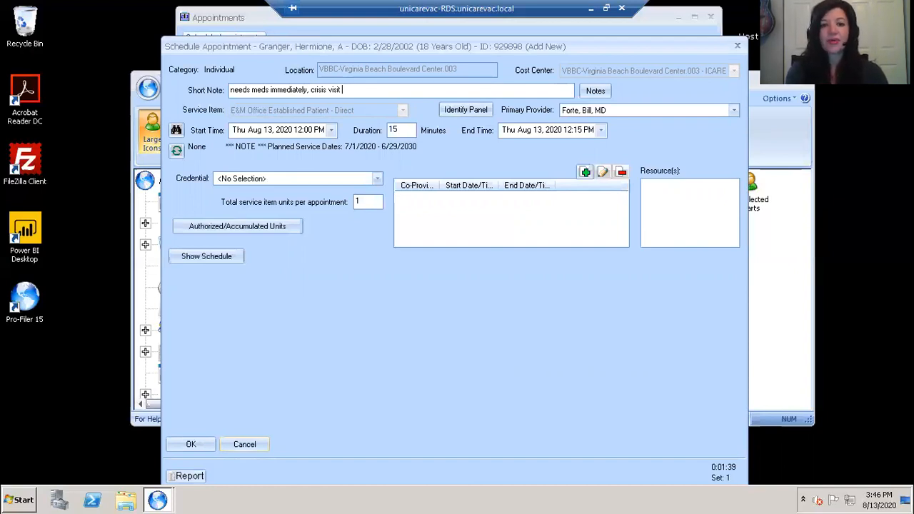
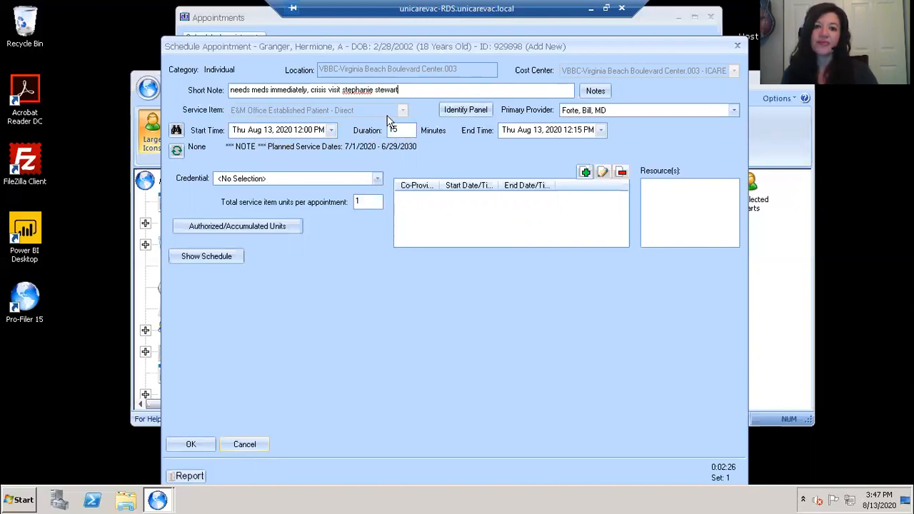
- Change the appointment duration from 15 to 30 minutes
key("Tab")
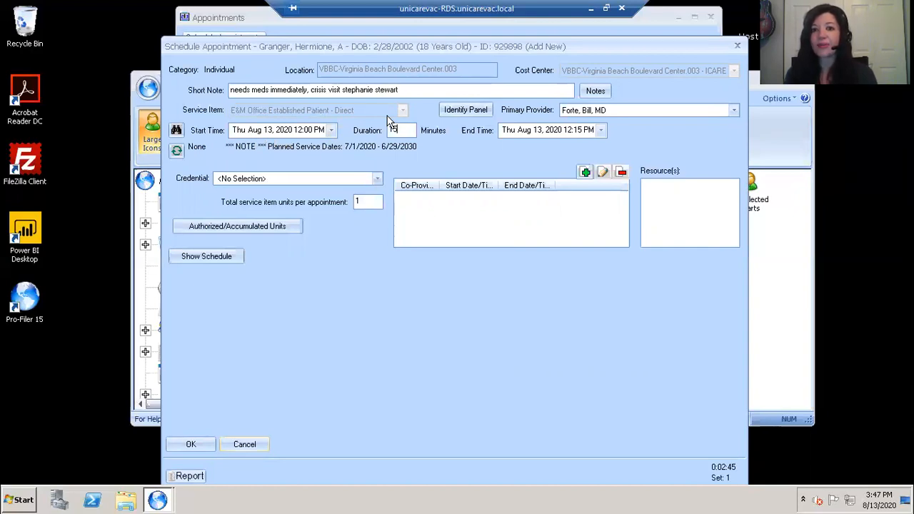
key("BackSpace")
type("30")
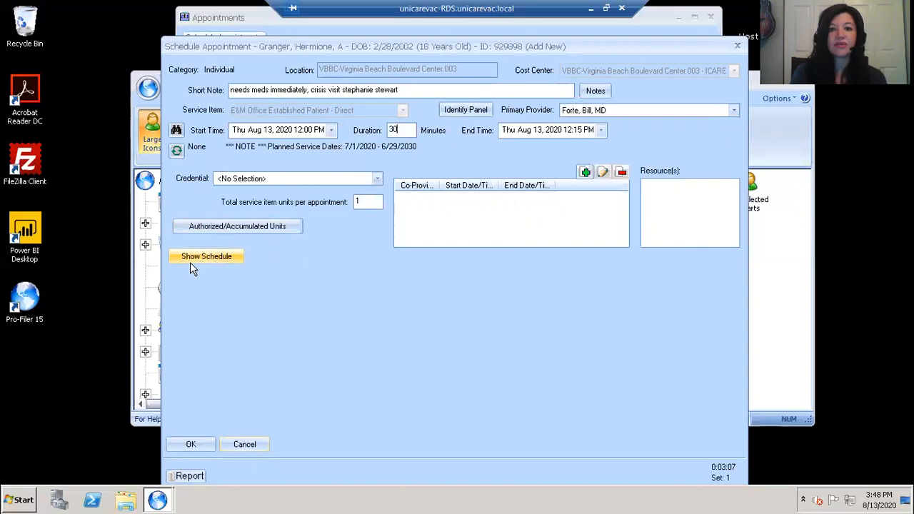
- Show the schedule grid and bring the open 12:00–12:45pm slots into view
left_click(224, 258)
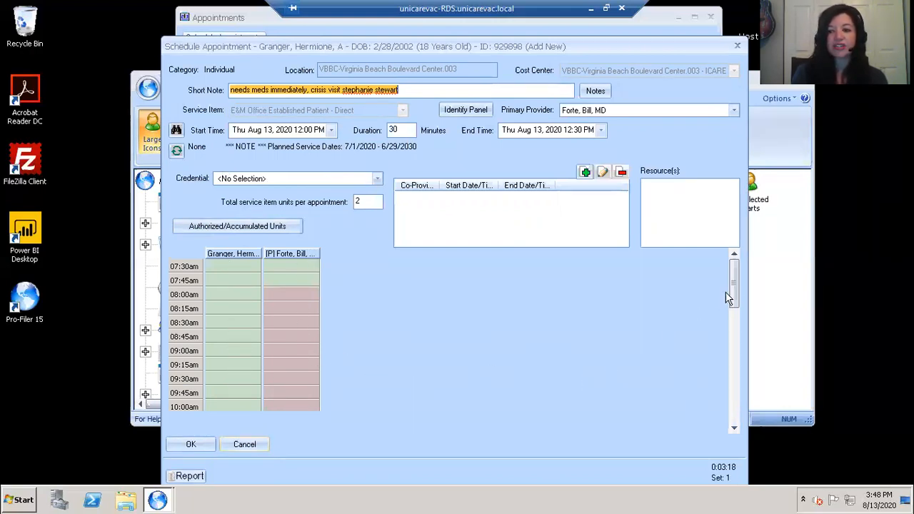
left_click_drag(736, 286, 732, 340)
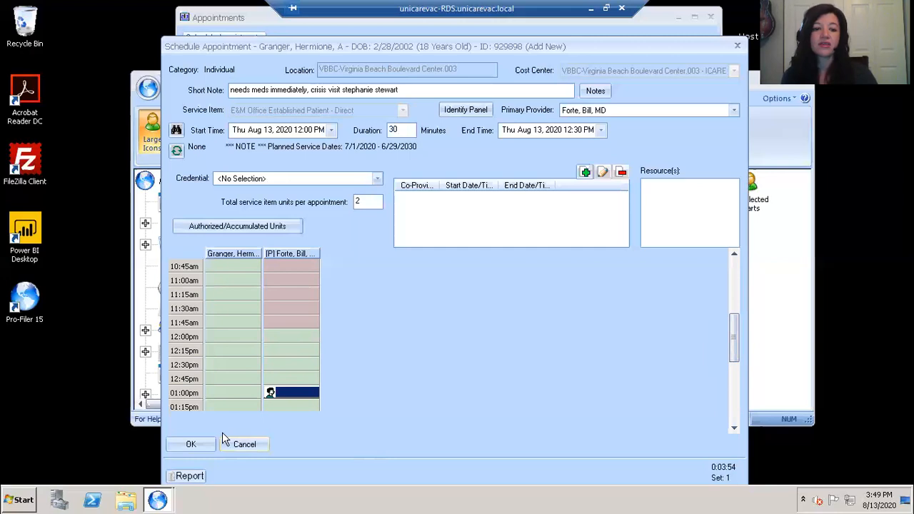
- Save the new 12:00–12:30 PM crisis appointment
left_click(192, 444)
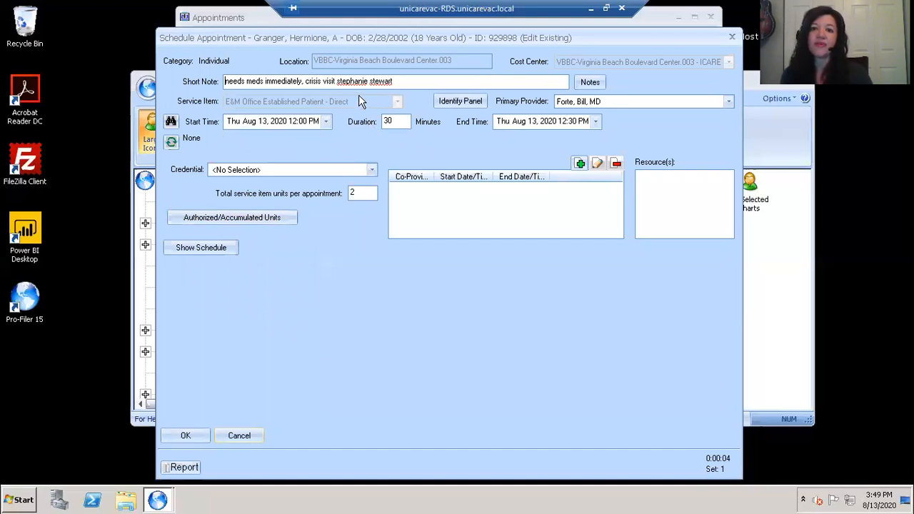
- Close the reopened appointment form to return to the Aug 13 schedule
left_click(183, 435)
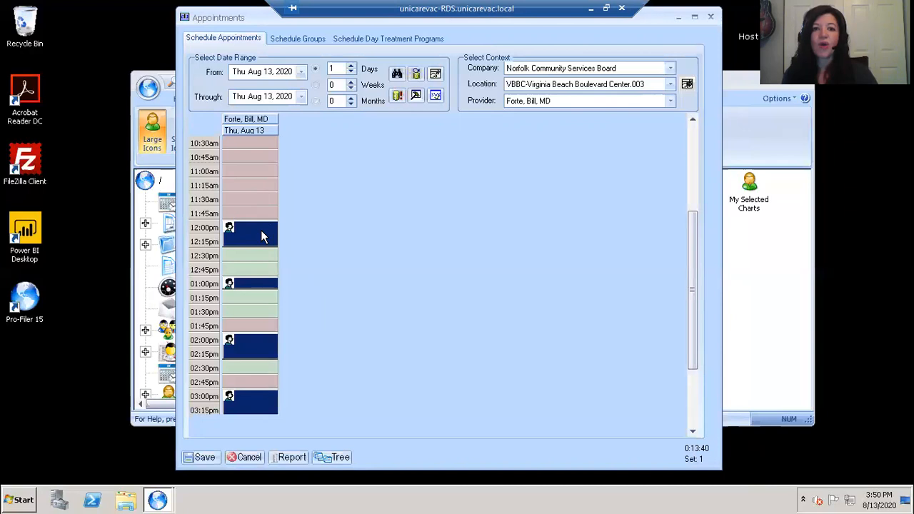
- Open the 12:00pm appointment's status and set its 8/13/2020 entry to 99213 Low
right_click(262, 236)
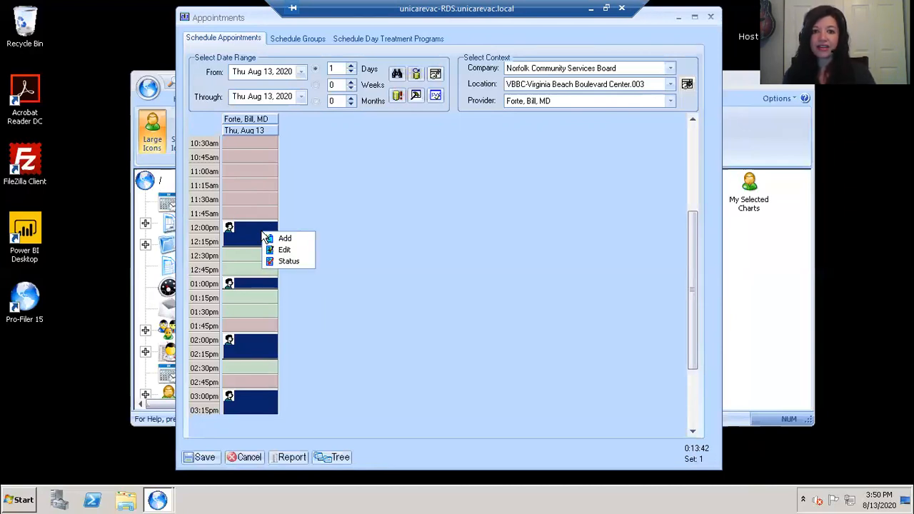
left_click(289, 261)
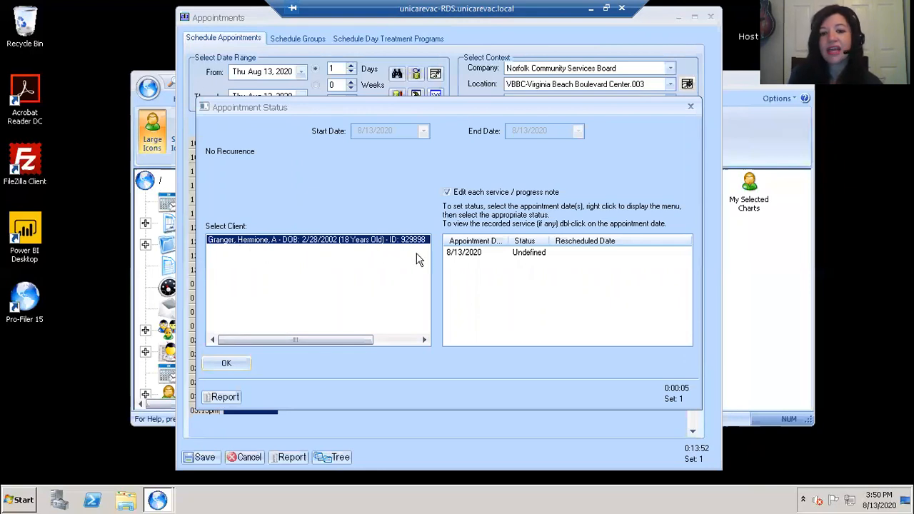
left_click(520, 257)
right_click(520, 257)
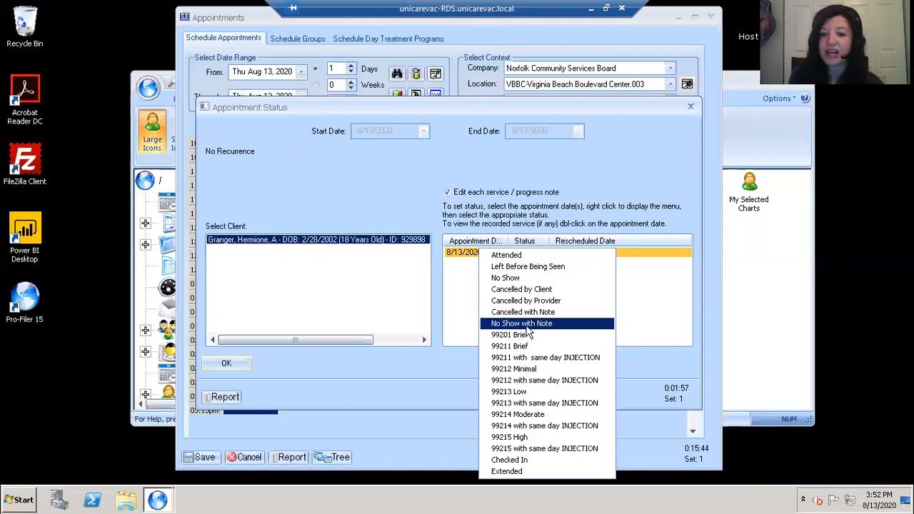
left_click(518, 392)
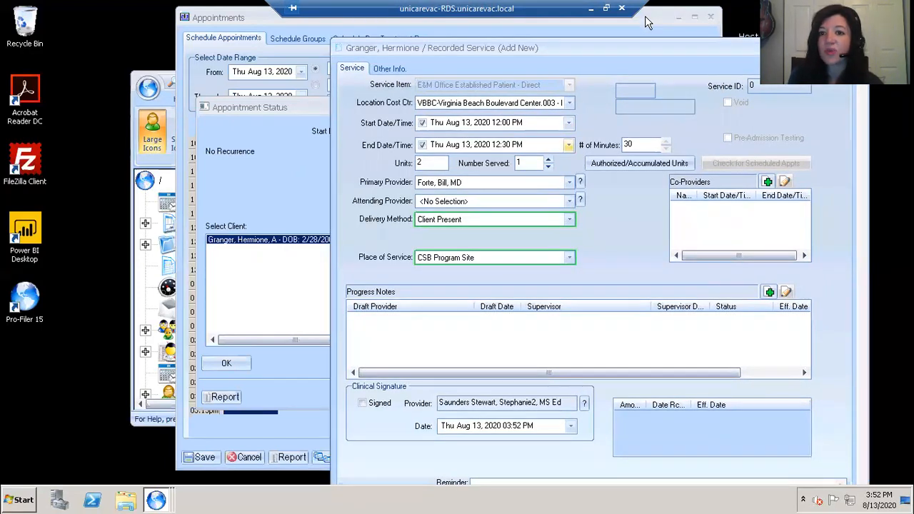
- Set the service to run 12:05 PM to 12:30 PM and recalculate to 25 minutes
left_click(505, 123)
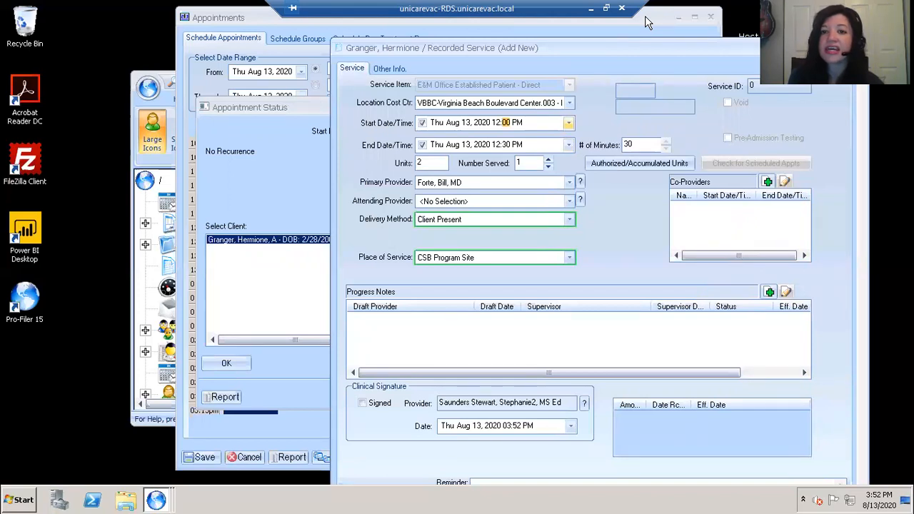
type("05")
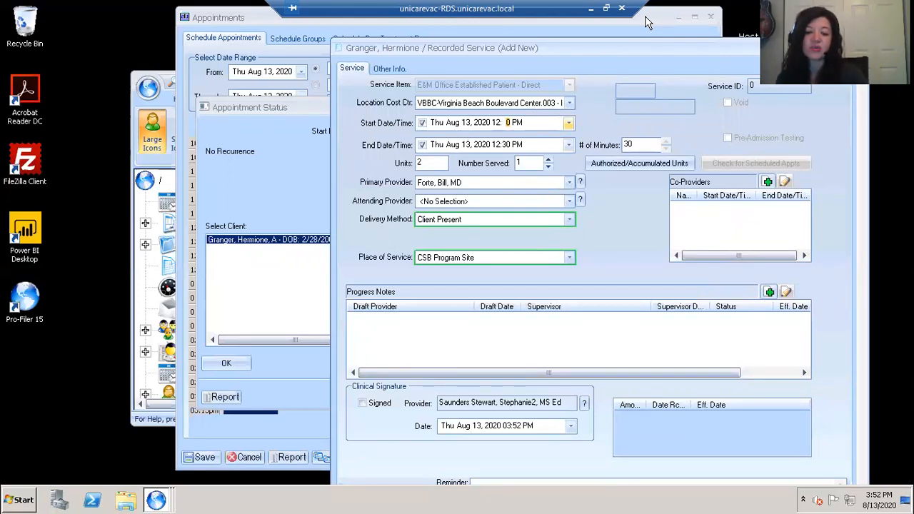
left_click(505, 145)
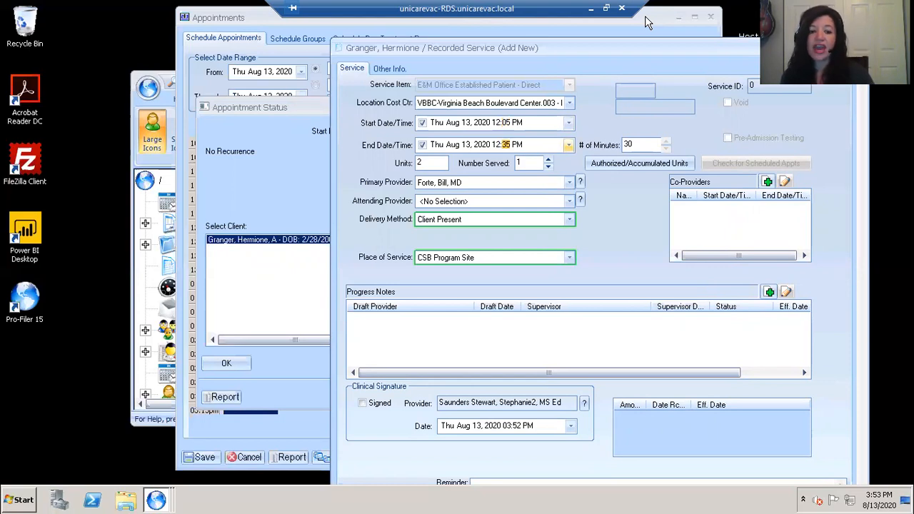
type("30")
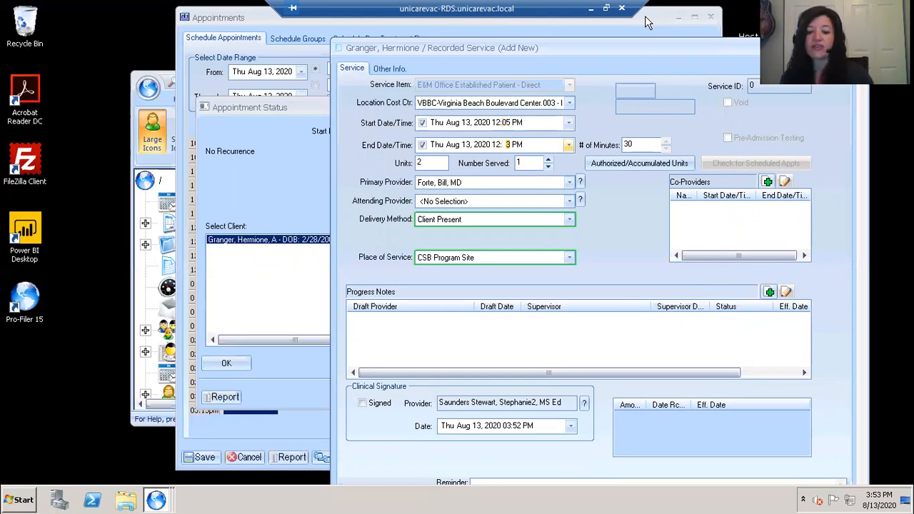
left_click(647, 144)
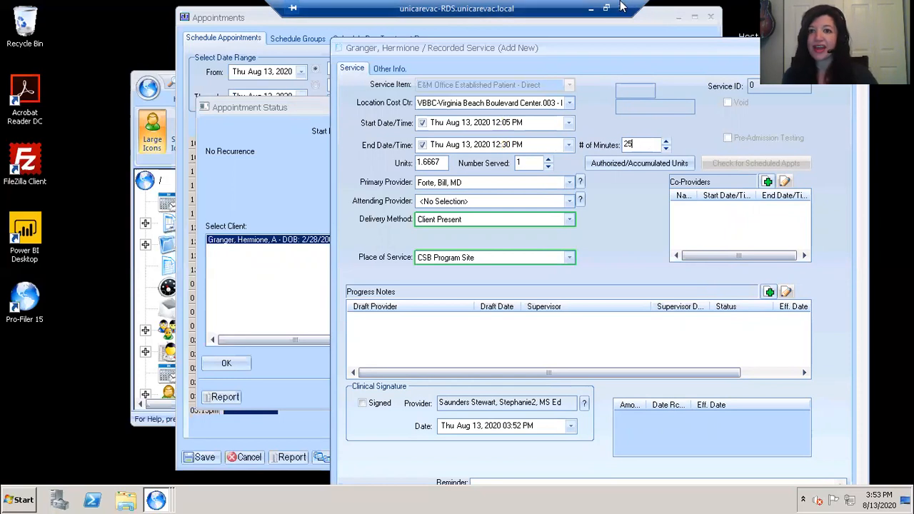
- Set the service's delivery method to COVID19 FF by Telehealth
left_click_drag(620, 1, 625, 7)
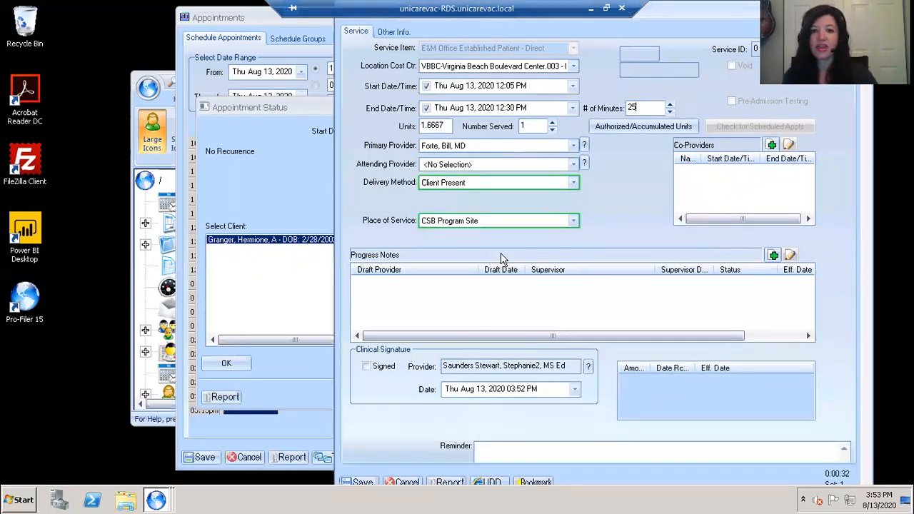
left_click(573, 184)
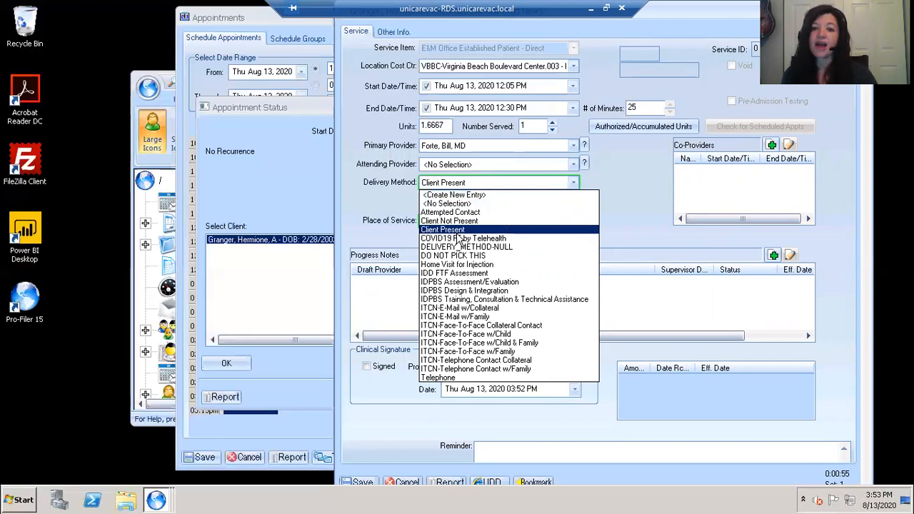
left_click(457, 238)
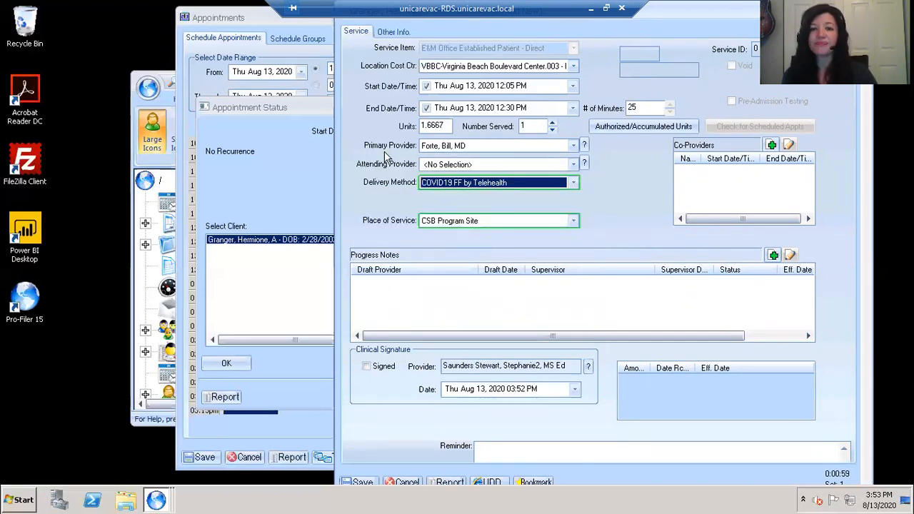
- Keep the current primary provider and save the recorded service
mouse_move(390, 153)
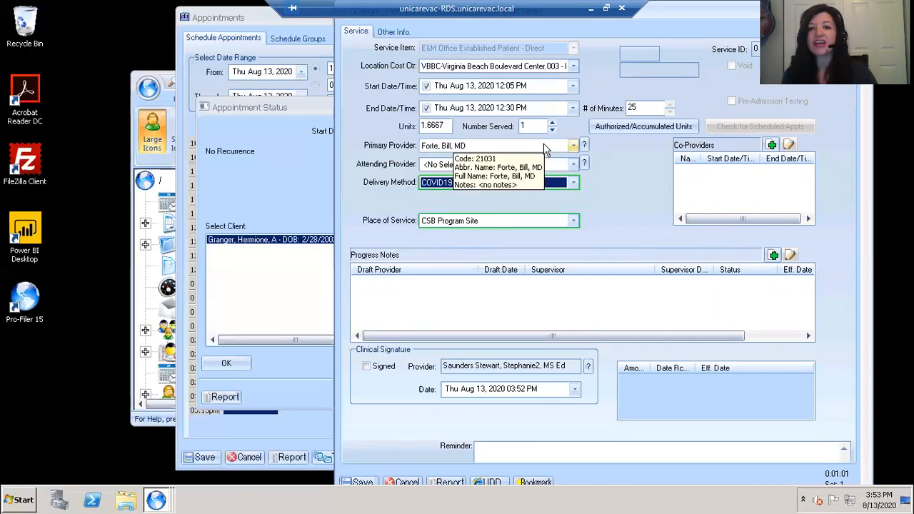
left_click(572, 145)
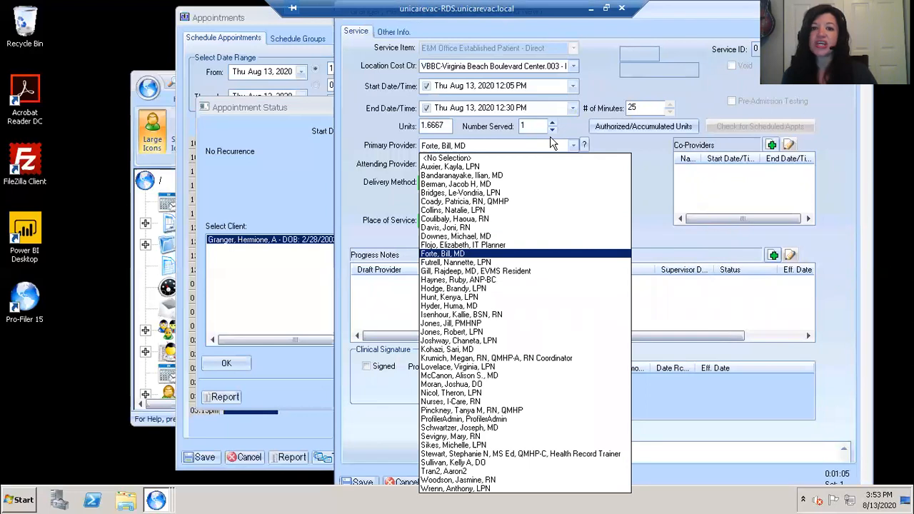
key("Home")
key("Down")
key("Down")
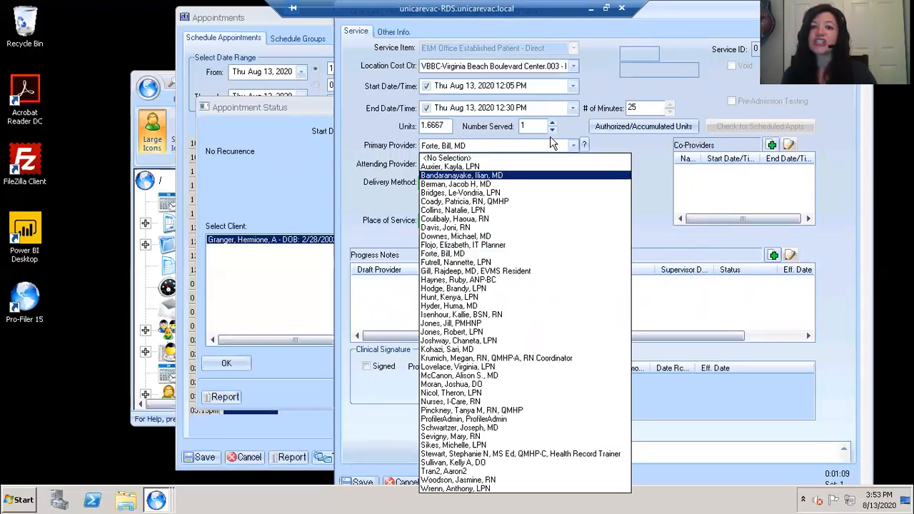
key("Escape")
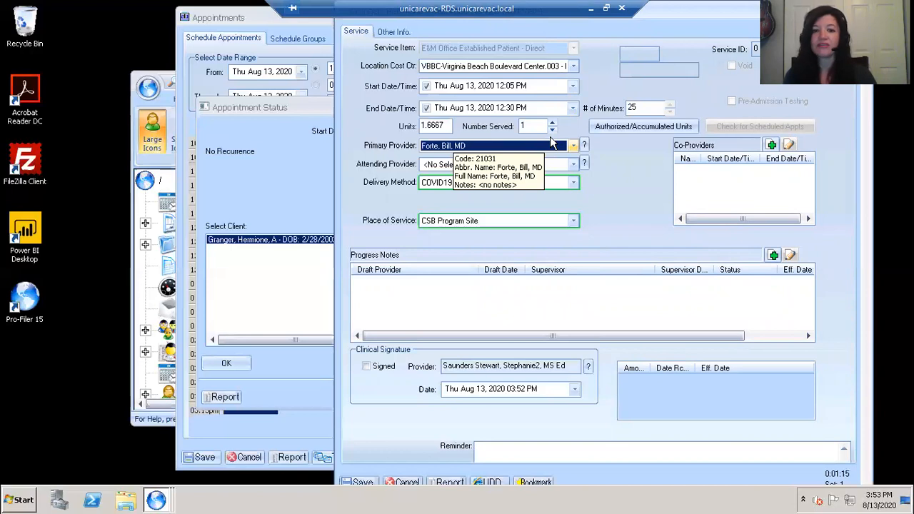
left_click(371, 484)
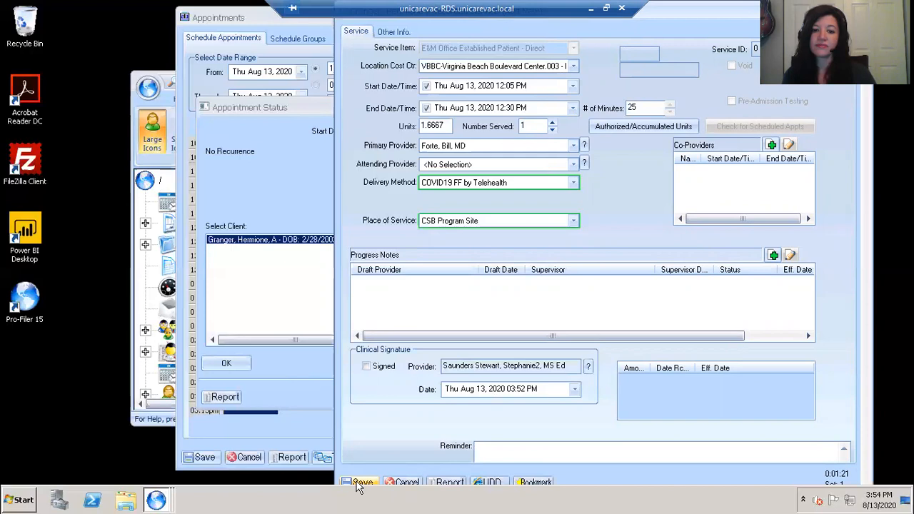
- Save the 99213 service and mark the 8/13/2020 appointment as Checked In
left_click(359, 483)
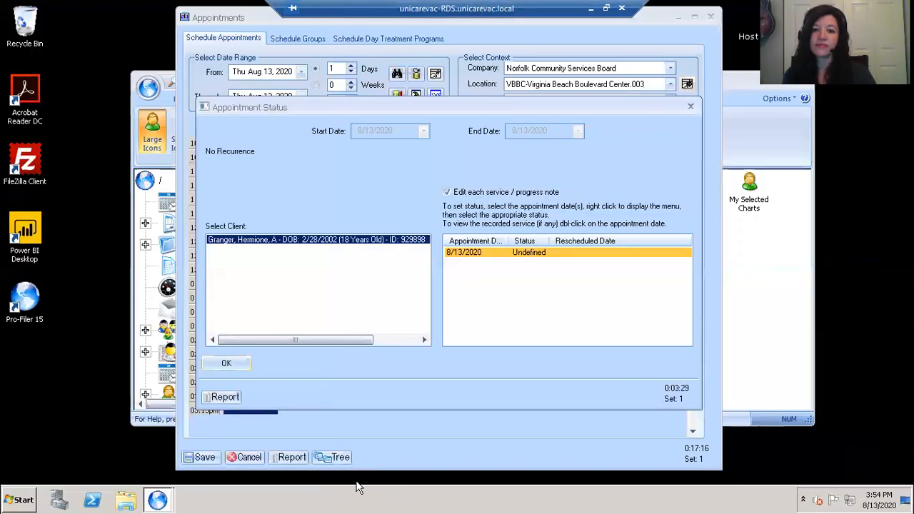
right_click(559, 257)
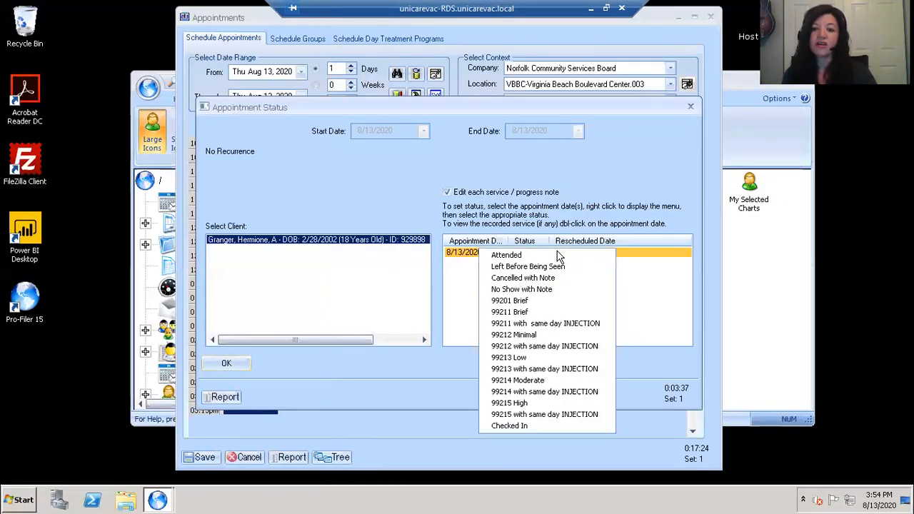
left_click(513, 429)
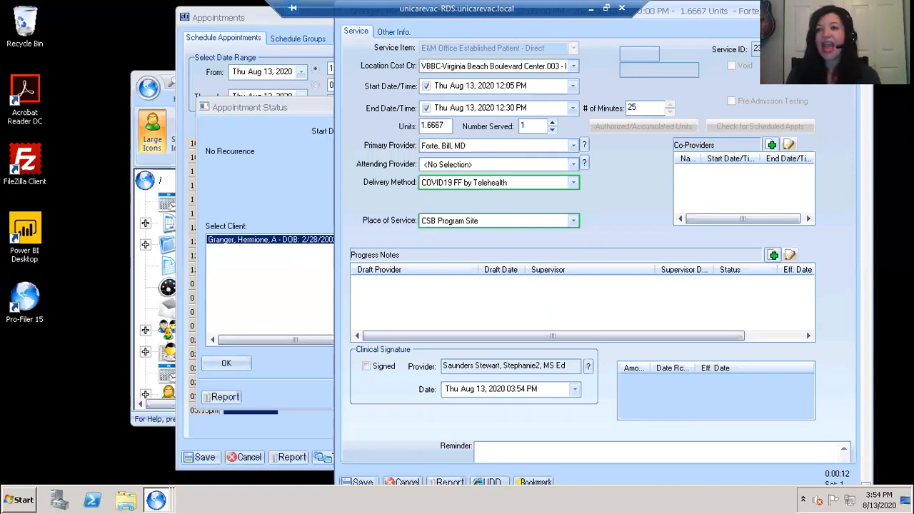
- Scroll the reopened service form down to the RSID Report row and generate the report
scroll(869, 93, "down", 3)
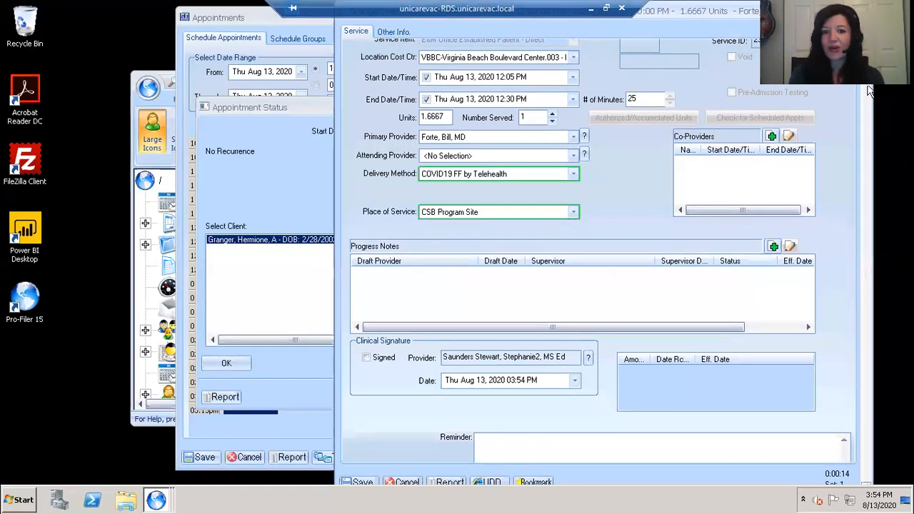
scroll(869, 93, "down", 4)
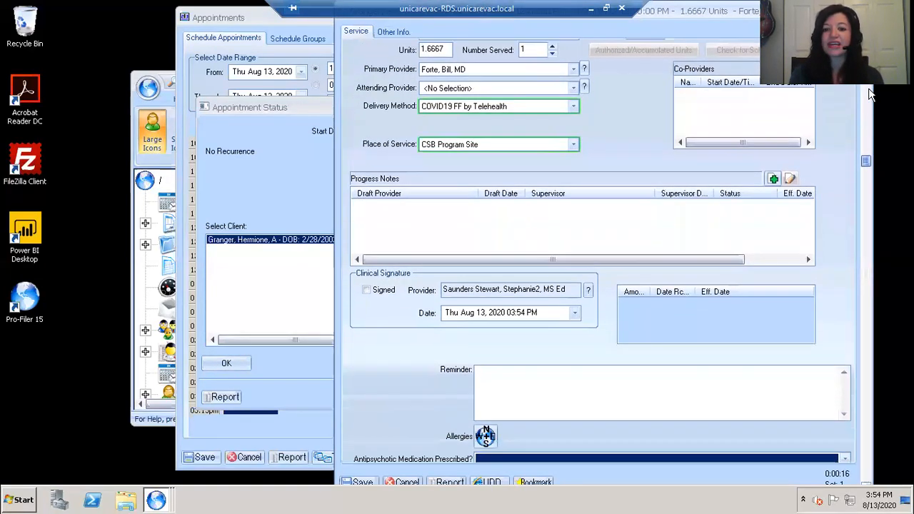
left_click_drag(885, 215, 883, 250)
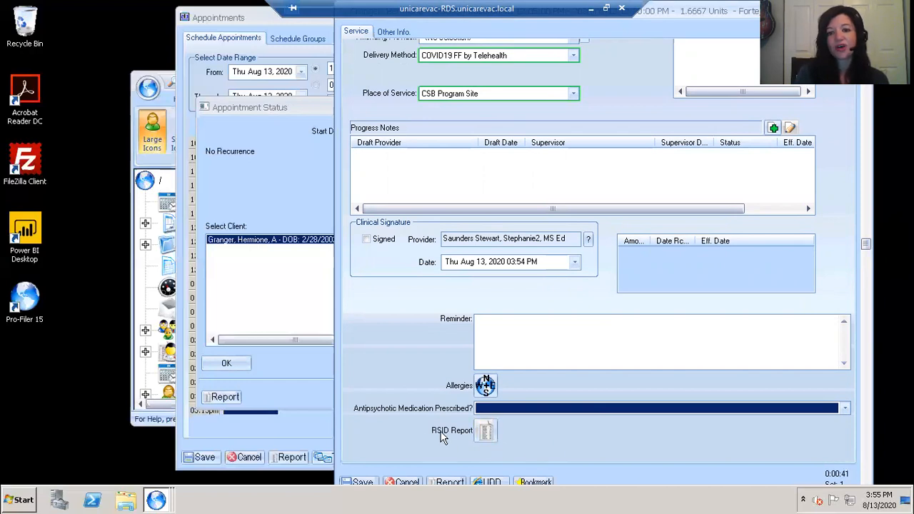
left_click(488, 430)
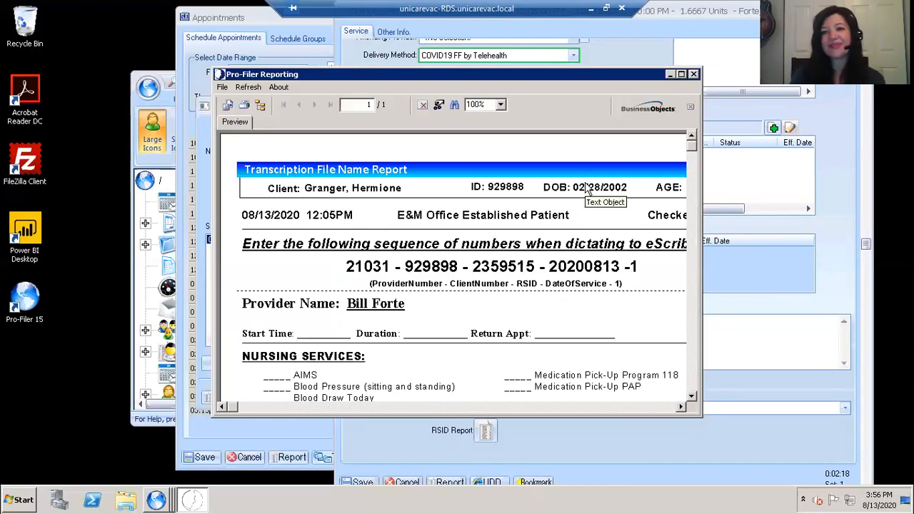
- Maximize the report preview, scroll through diagnoses F32.3, F25.1 and insurance, then close it
left_click(681, 74)
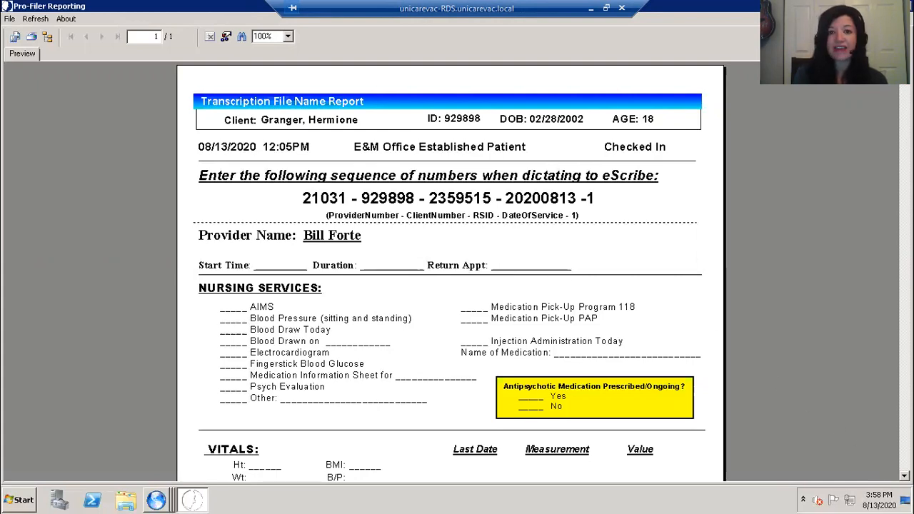
scroll(457, 271, "down", 2)
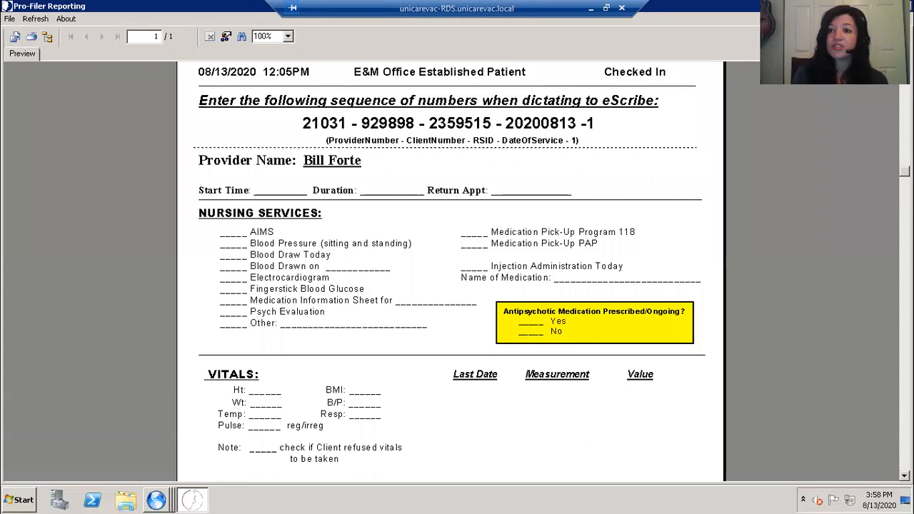
scroll(457, 271, "down", 1)
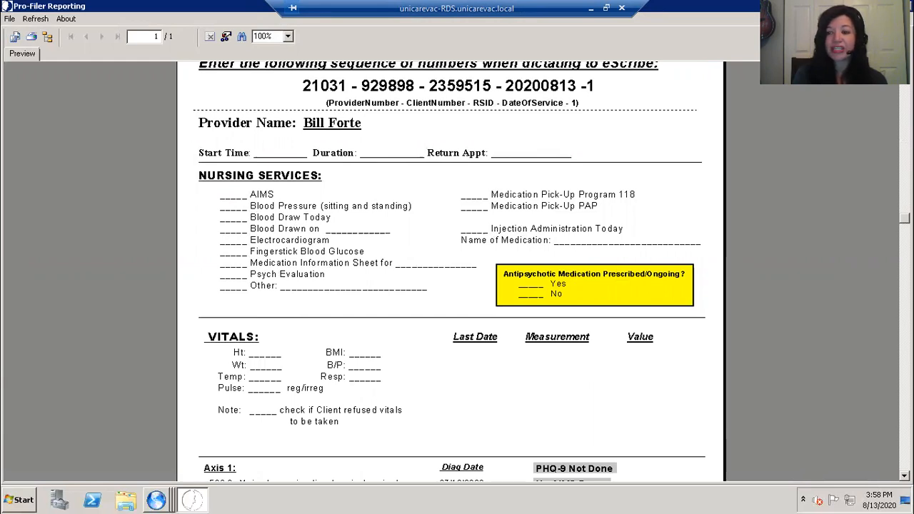
scroll(445, 335, "down", 4)
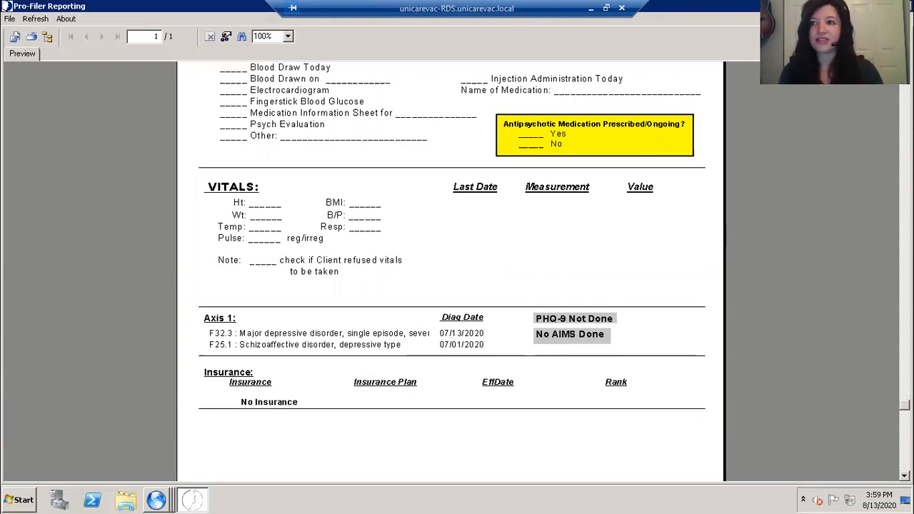
left_click(905, 7)
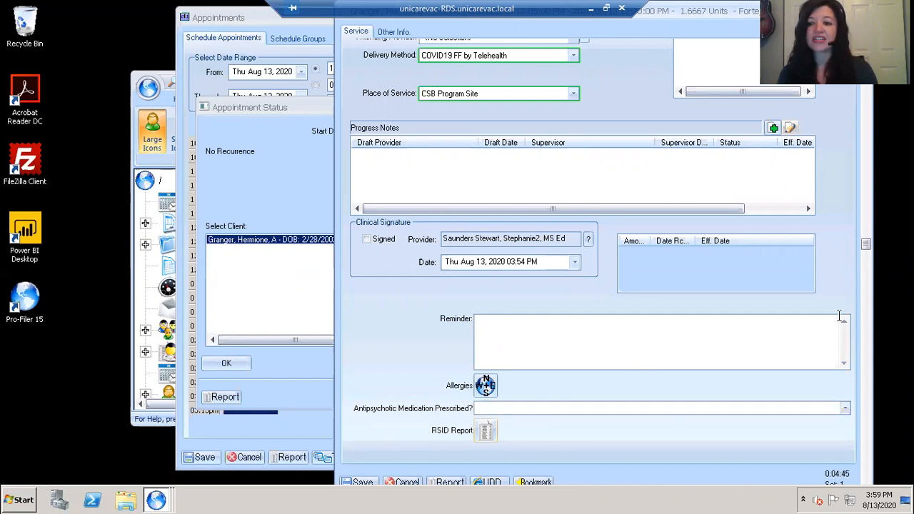
- Answer Antipsychotic Medication Prescribed with 02 - No and save the service entry
left_click(845, 407)
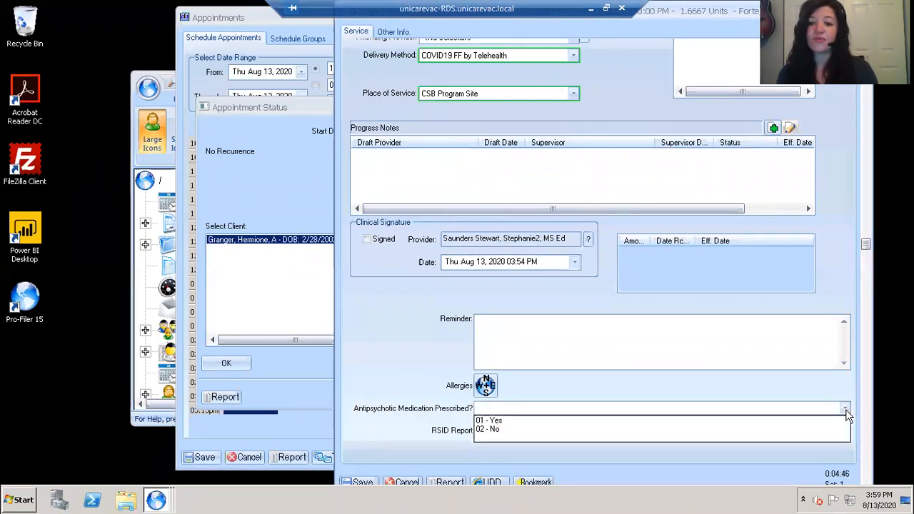
left_click(706, 430)
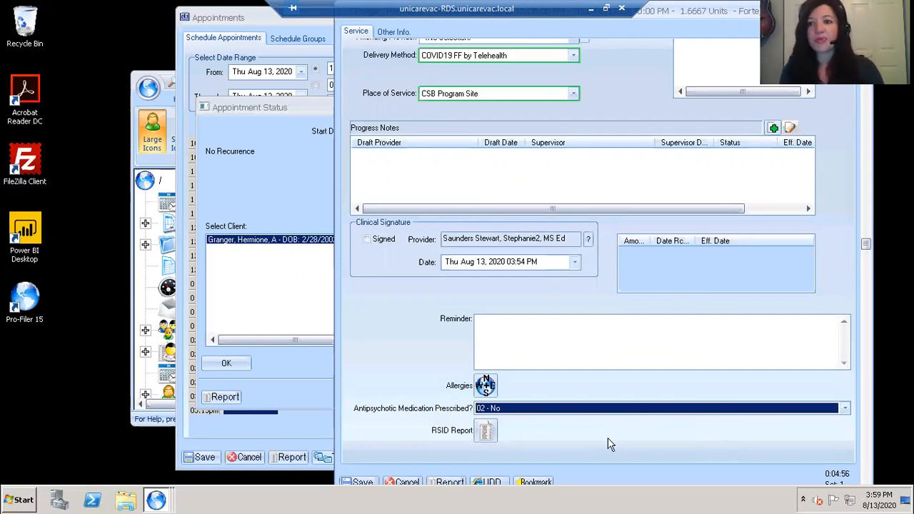
left_click(361, 483)
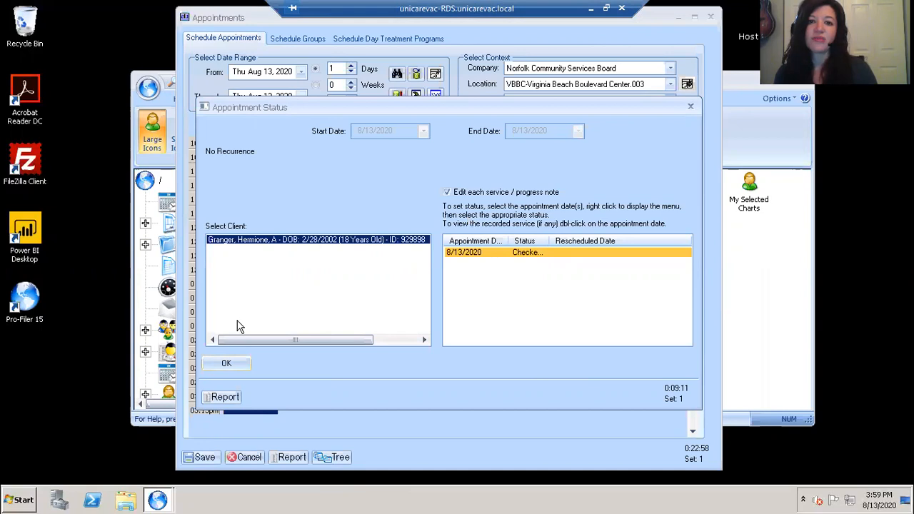
- Change the 12:00pm appointment's 8/13/2020 status to 99213 Low and confirm
left_click(225, 365)
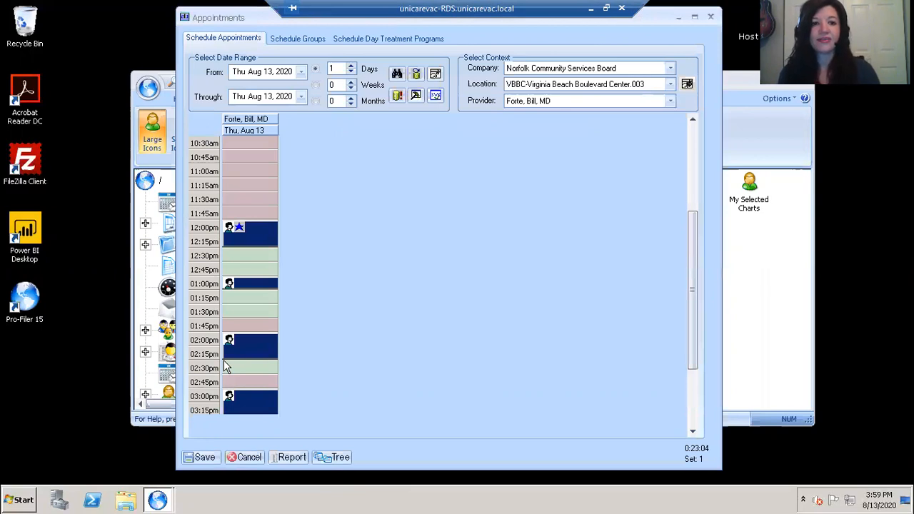
right_click(251, 236)
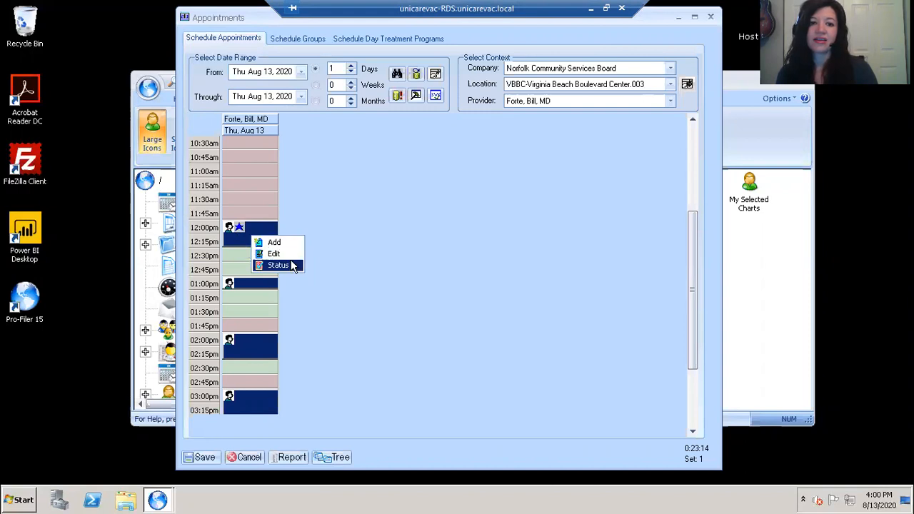
left_click(291, 263)
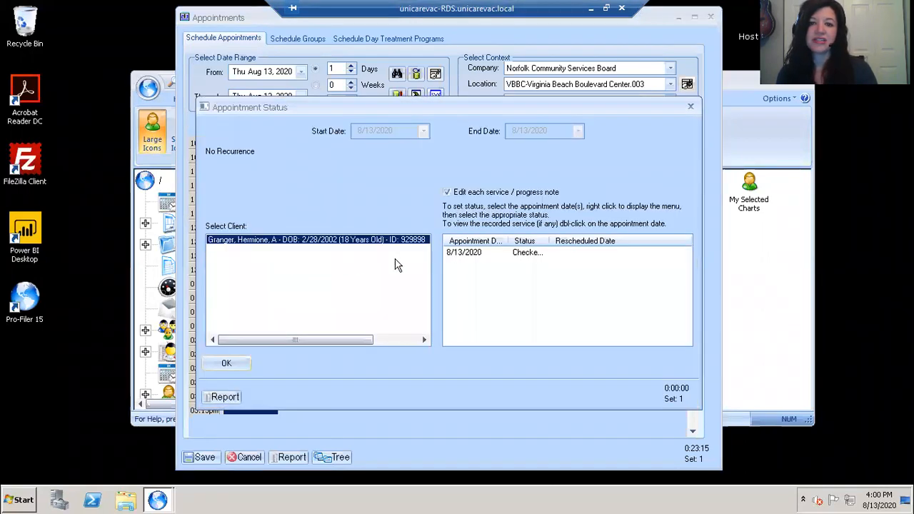
left_click(479, 252)
right_click(479, 253)
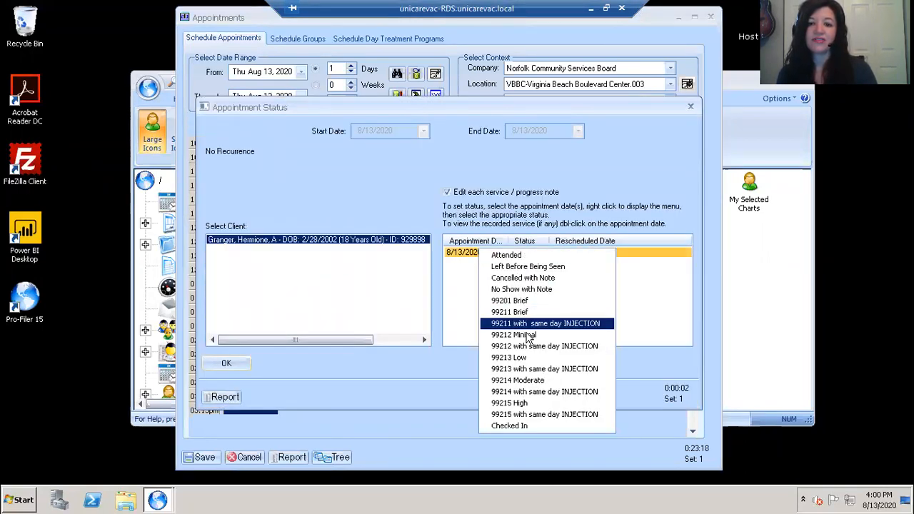
left_click(520, 358)
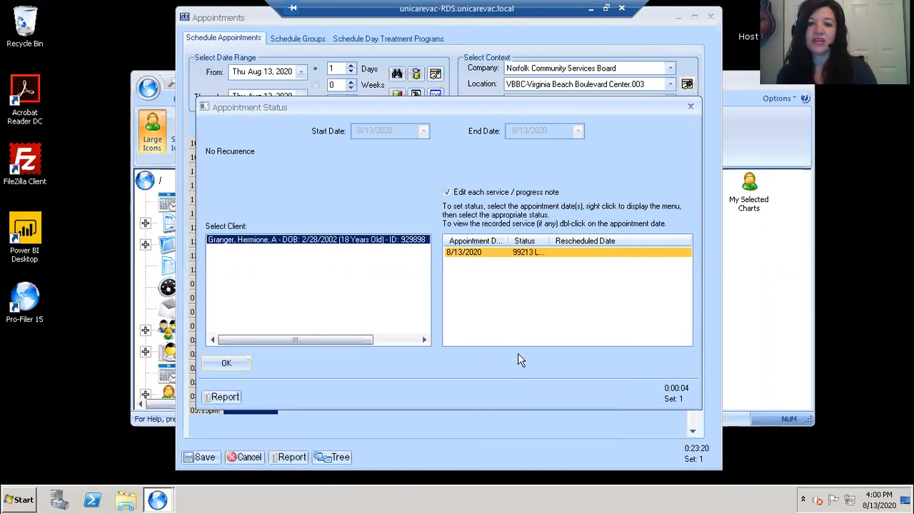
left_click(219, 363)
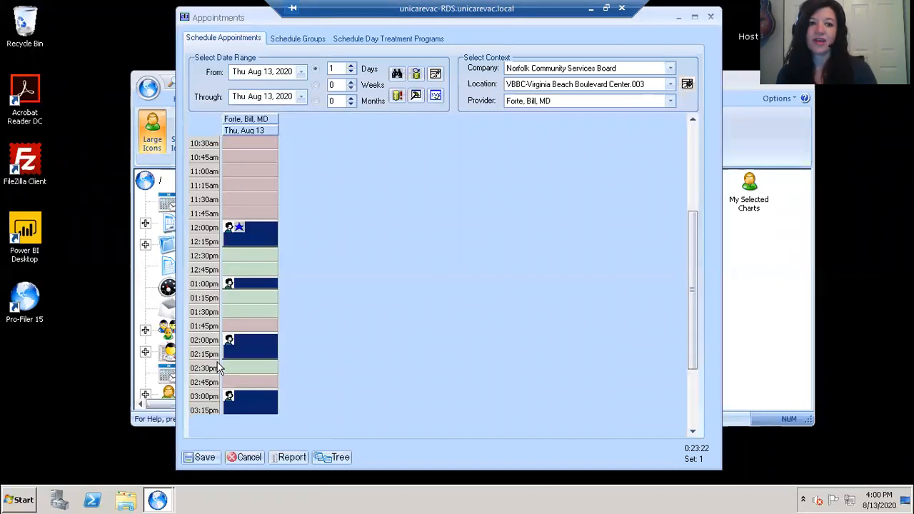
- Reopen the 12:00pm appointment's service entry and show its Other Info details
double_click(252, 232)
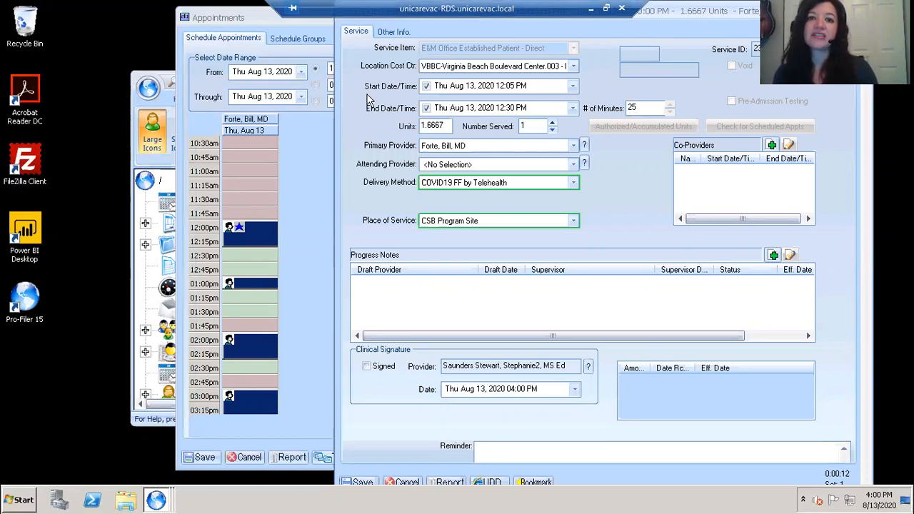
left_click_drag(682, 11, 677, 14)
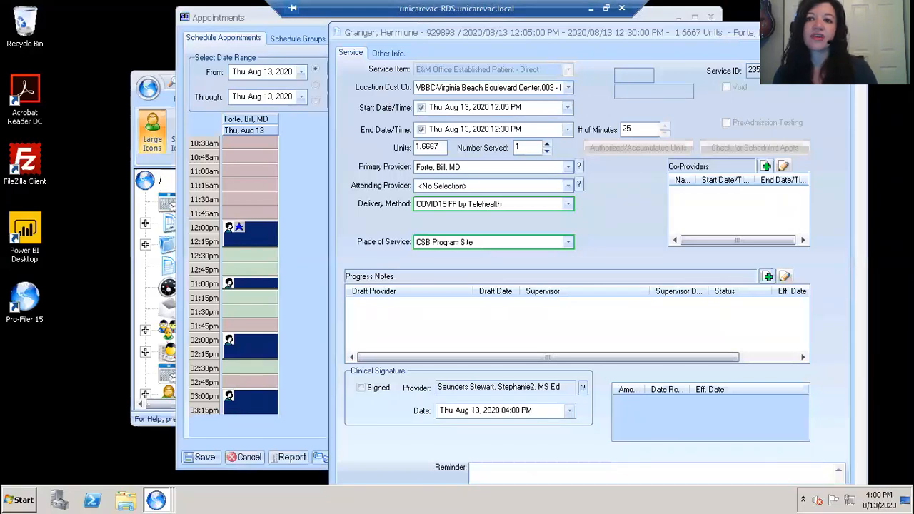
left_click_drag(500, 32, 491, 60)
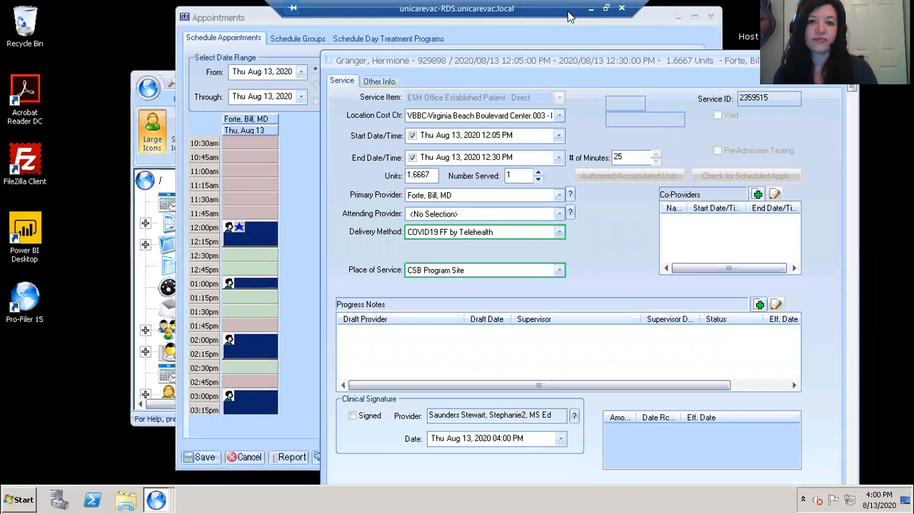
key("ctrl+Tab")
left_click_drag(686, 57, 676, 57)
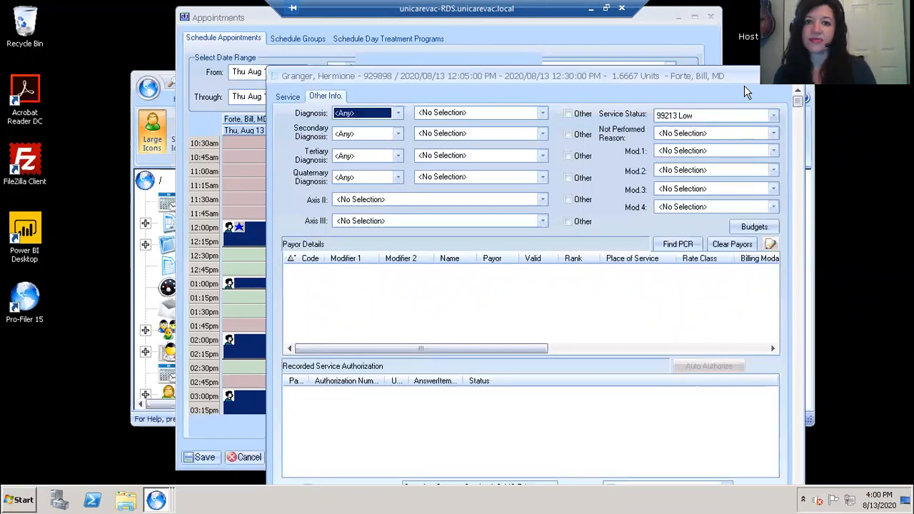
- Choose diagnosis I10: Major depressive disorder, single episode, severe with psychotic features
left_click(543, 113)
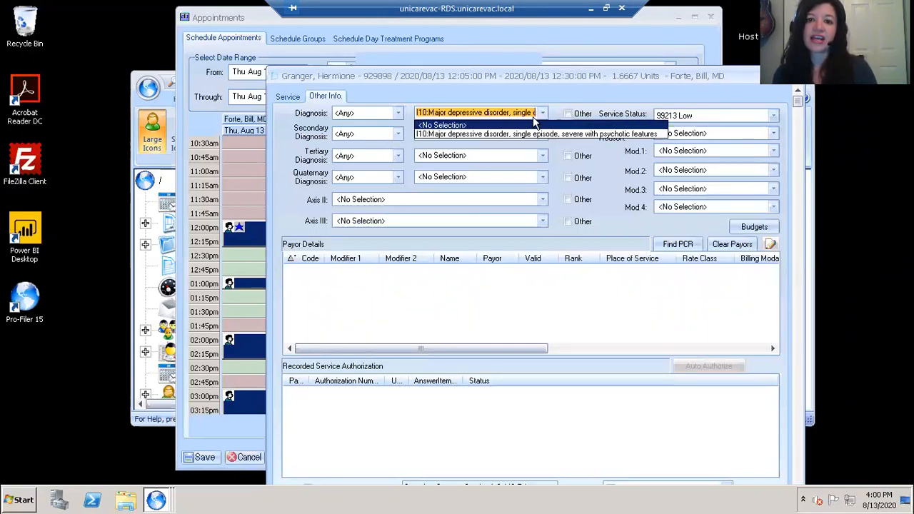
left_click(533, 120)
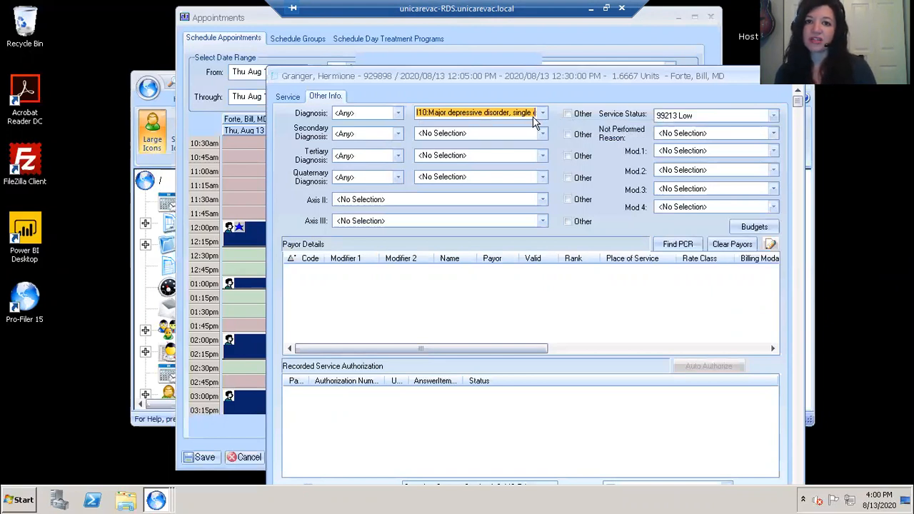
left_click_drag(573, 95, 635, 4)
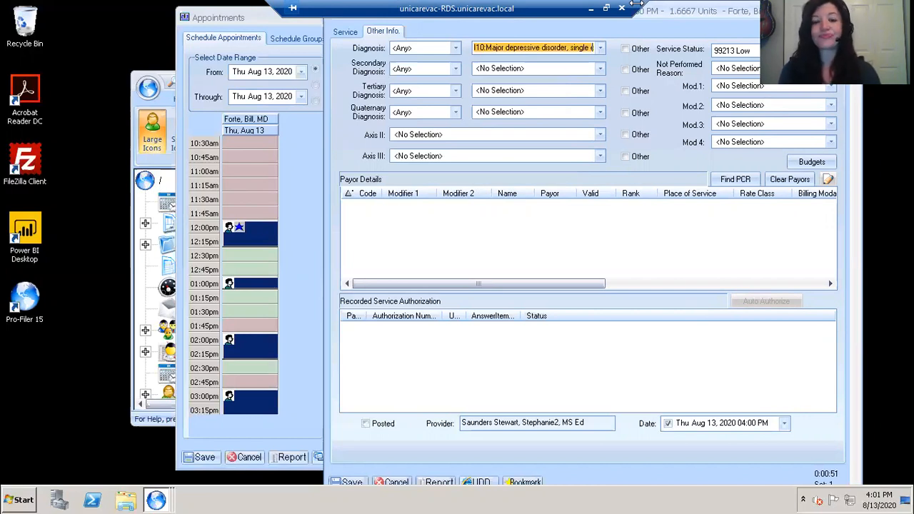
- Save the service, then display the provider's schedule for the week of Aug 13–19, 2020
left_click(352, 483)
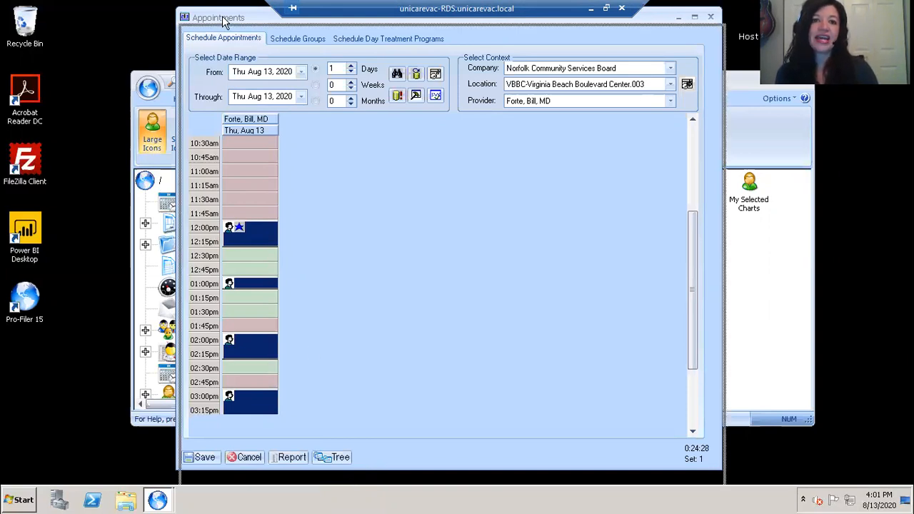
left_click_drag(222, 17, 218, 50)
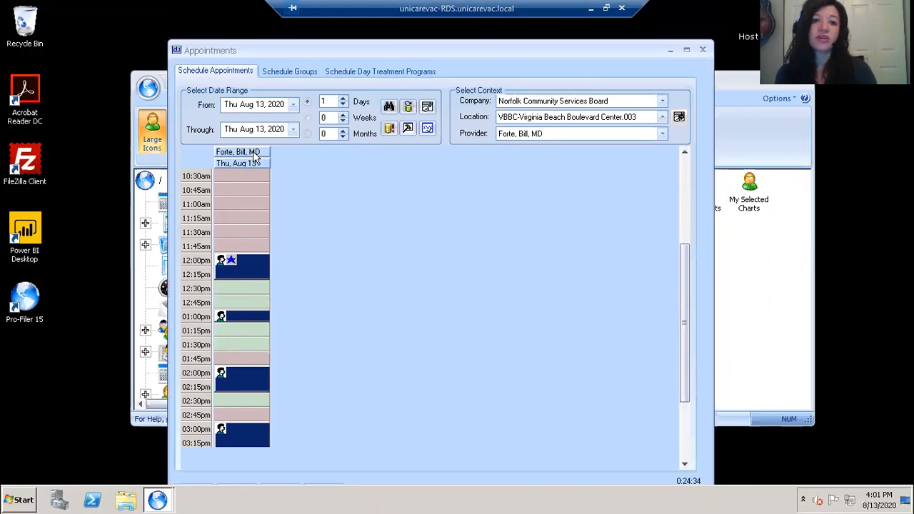
left_click(307, 118)
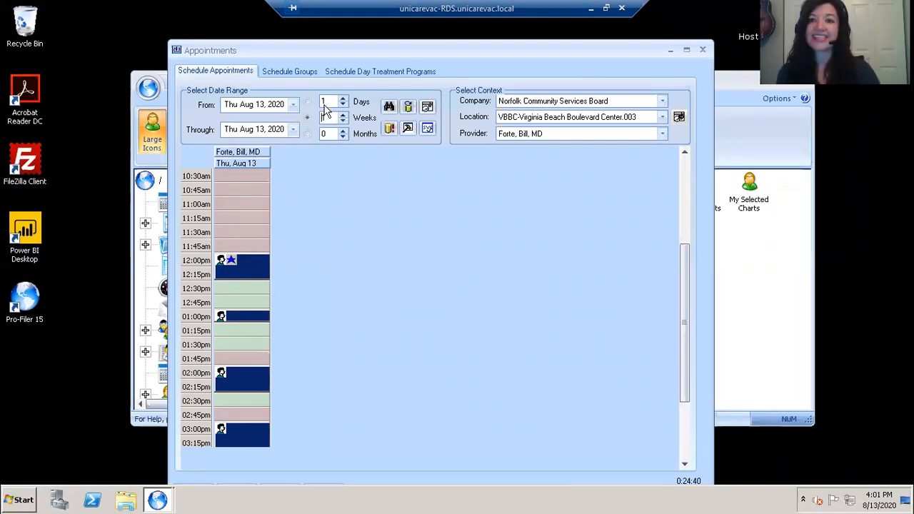
left_click(390, 129)
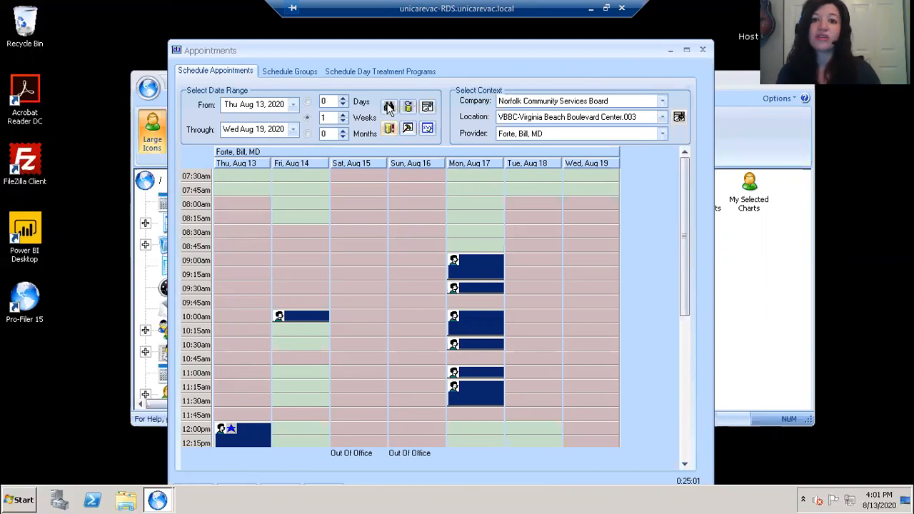
- Start a Find Appointment search for the E&M Office Established Patient - Direct service item
left_click(389, 107)
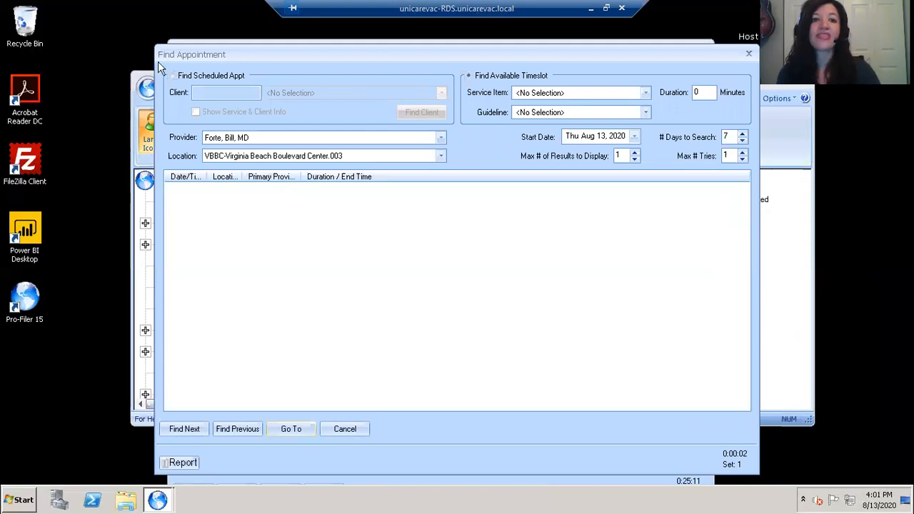
left_click_drag(159, 56, 157, 68)
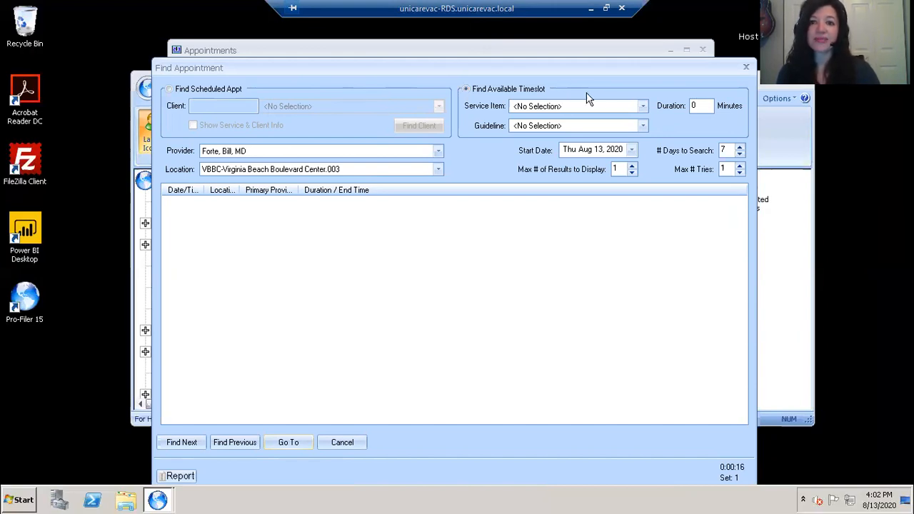
left_click(643, 105)
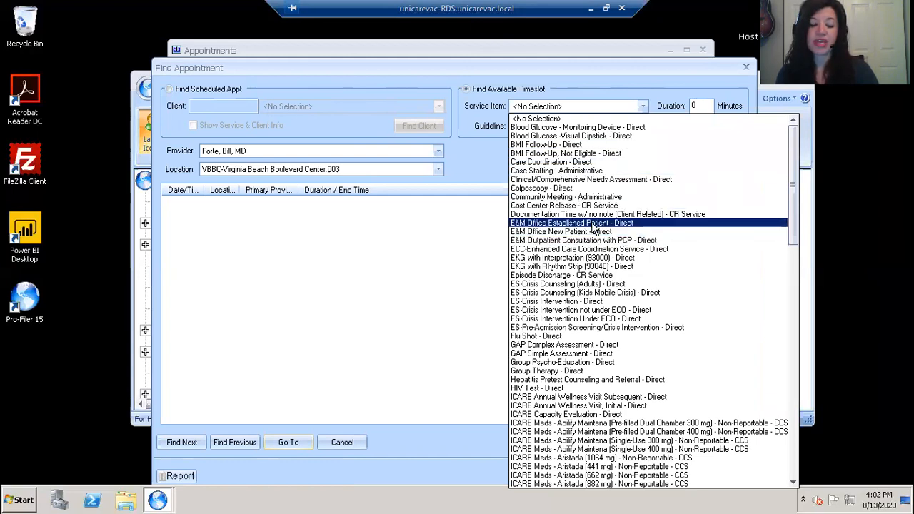
left_click(593, 223)
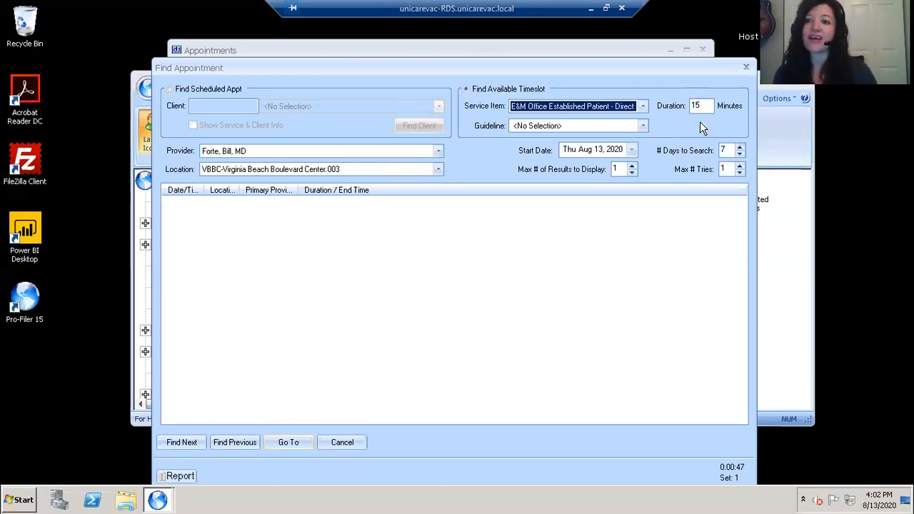
- Set the search start date to Fri Nov 13, 2020
left_click(632, 150)
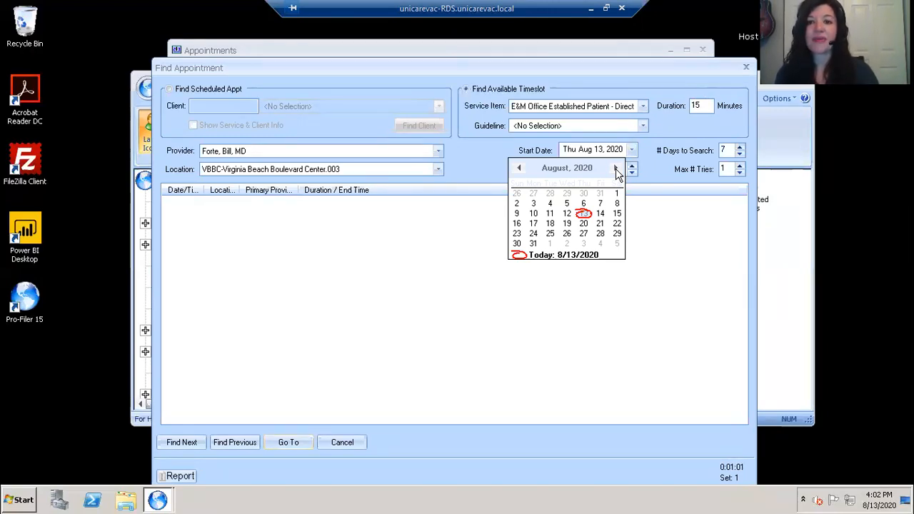
left_click(617, 170)
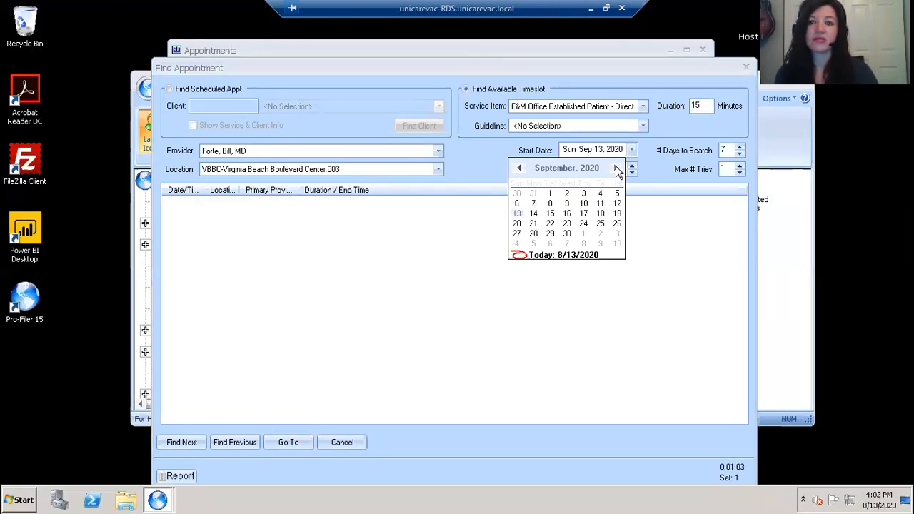
left_click(617, 169)
left_click(616, 169)
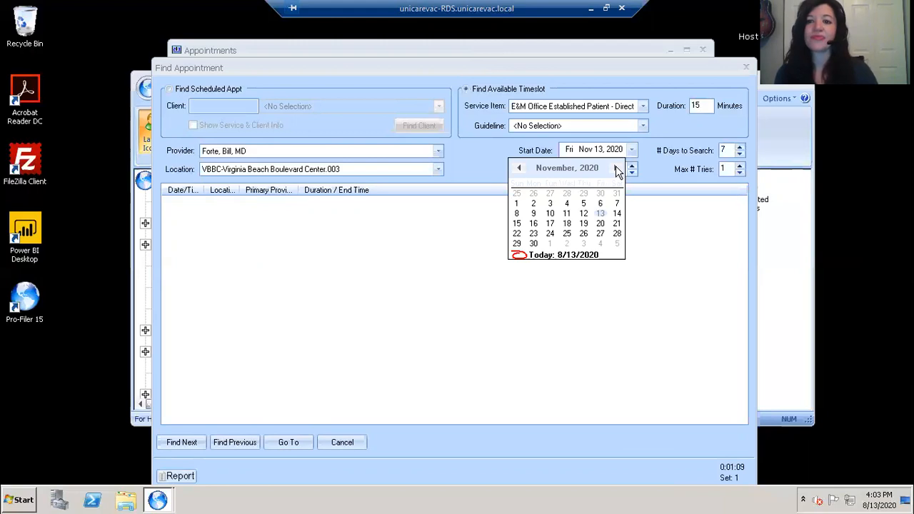
left_click(730, 150)
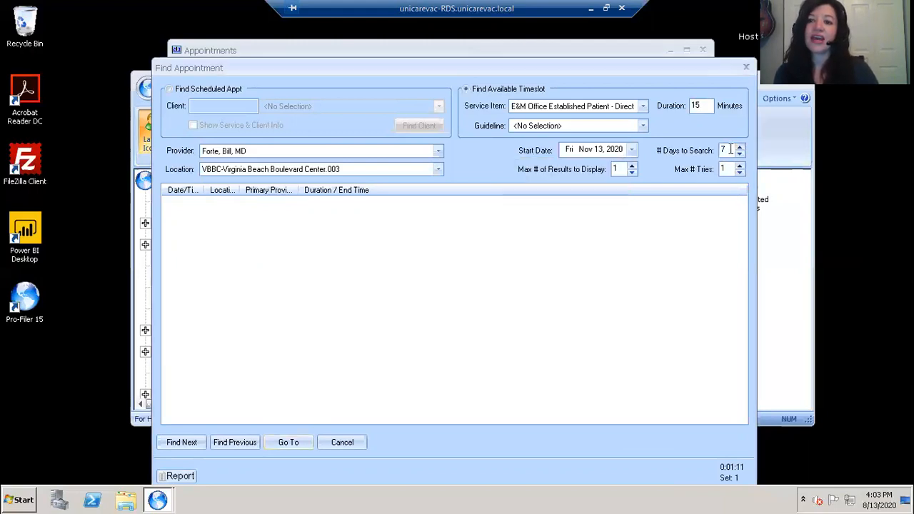
- Search 14 days and show up to 8 results
key("BackSpace")
type("14")
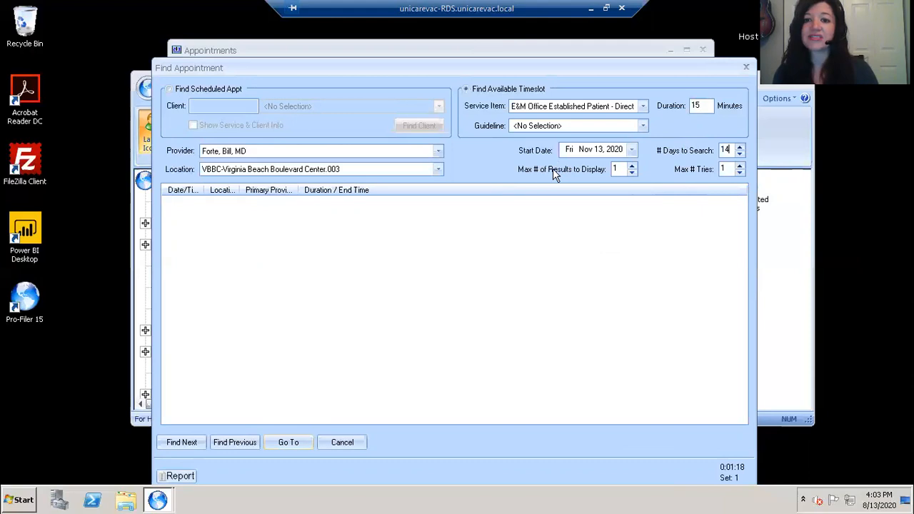
left_click(633, 167)
left_click(632, 167)
left_click(633, 167)
left_click(632, 167)
left_click(633, 167)
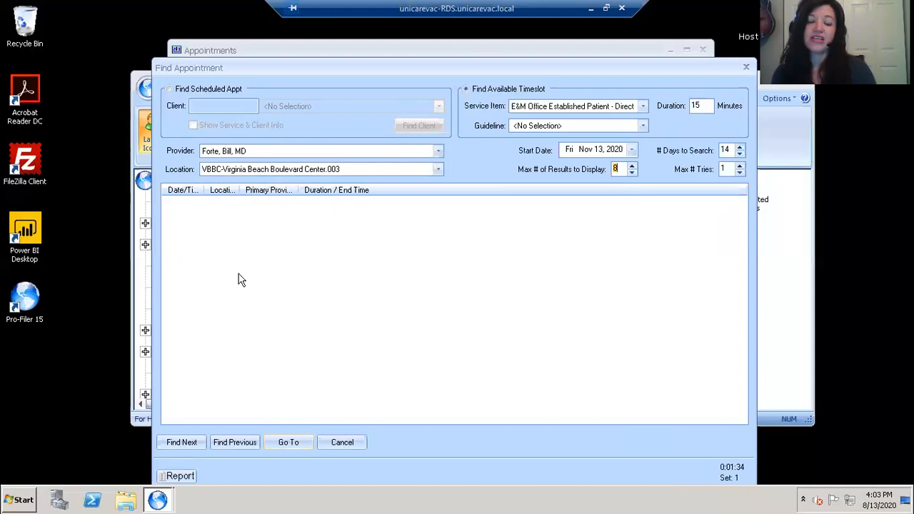
- Run Find Next and open the Mon Nov 16, 10:00 AM result in the schedule
left_click(189, 443)
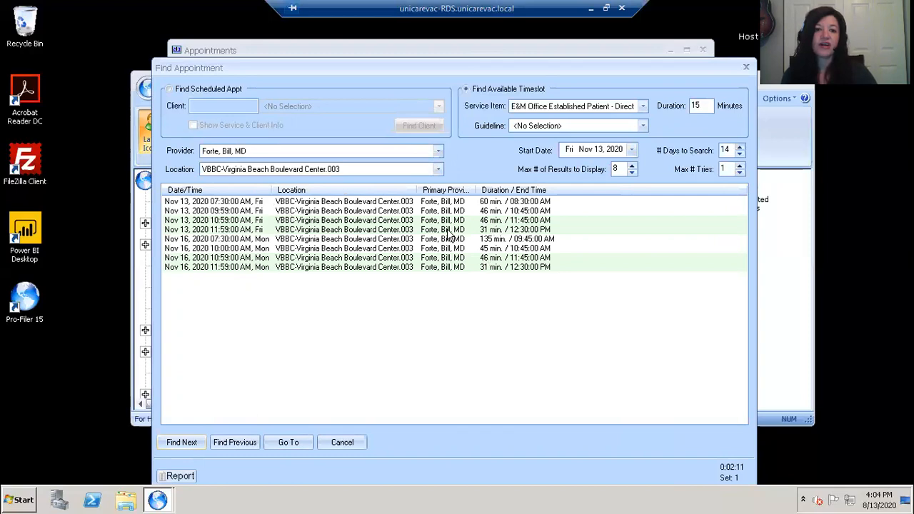
double_click(454, 248)
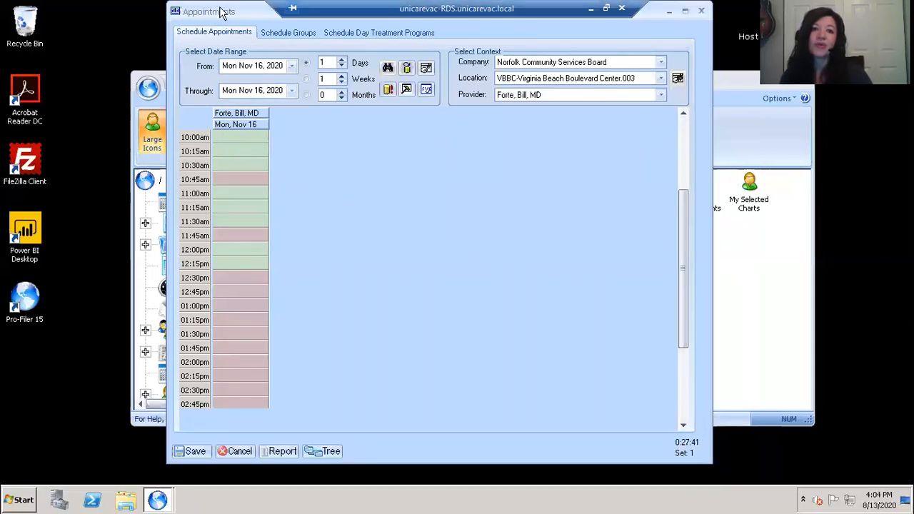
- Show a different provider's schedule from today, Aug 13, 2020, in weeks
left_click_drag(221, 12, 224, 23)
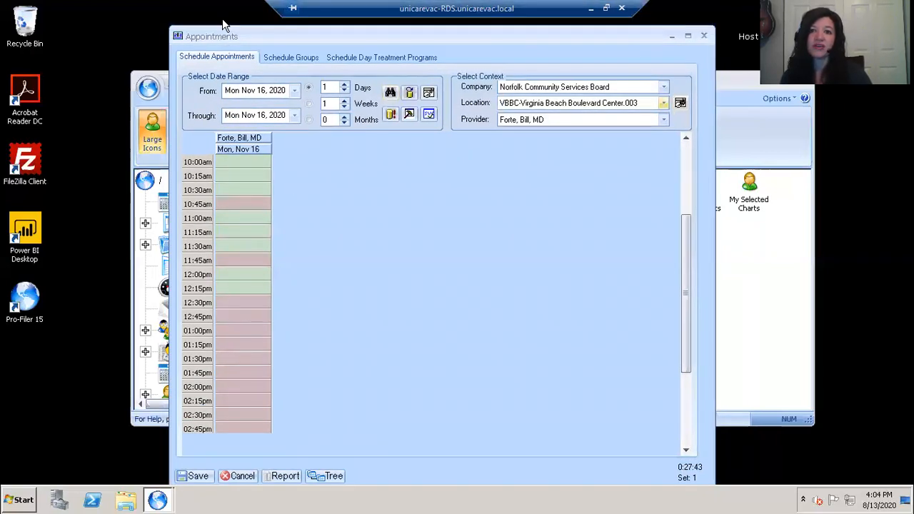
left_click(663, 122)
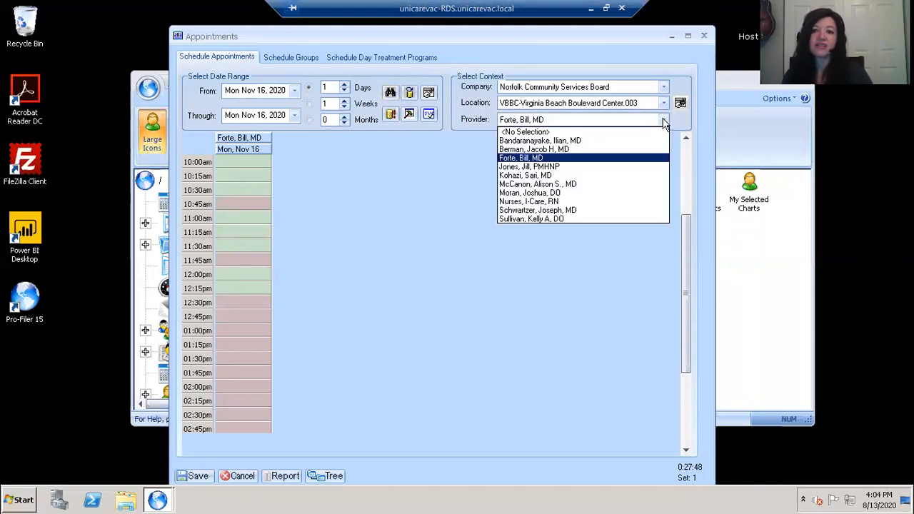
left_click(551, 169)
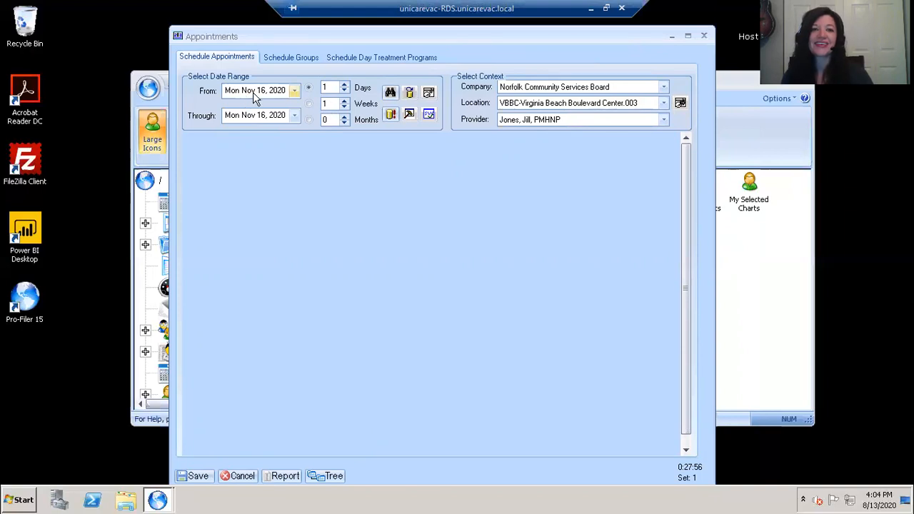
left_click(294, 90)
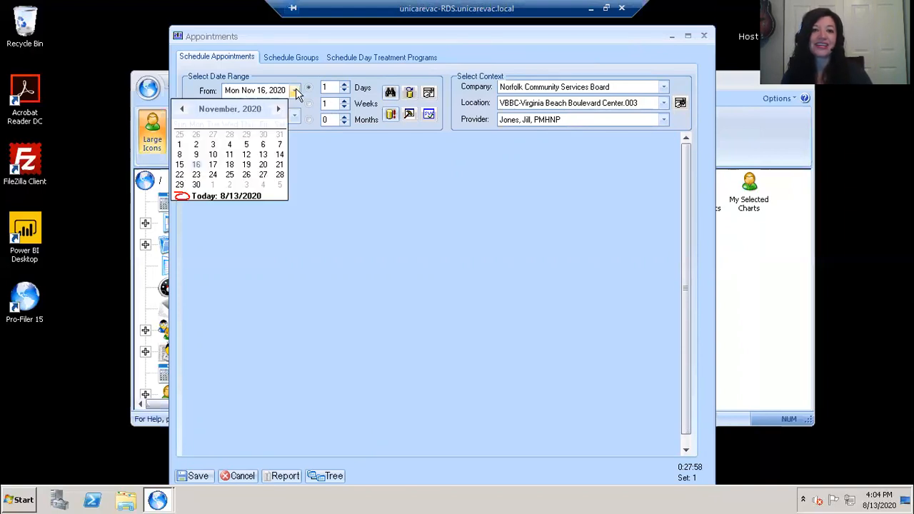
left_click(183, 198)
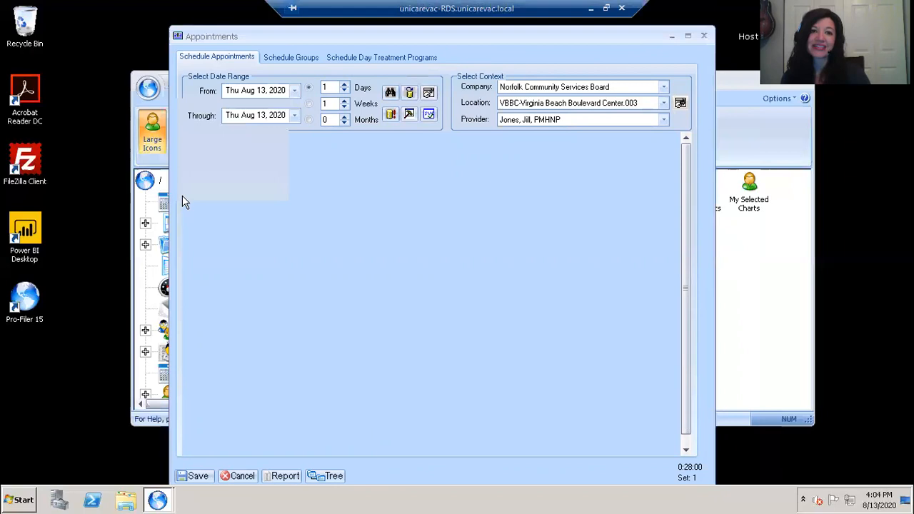
left_click(308, 103)
left_click(391, 116)
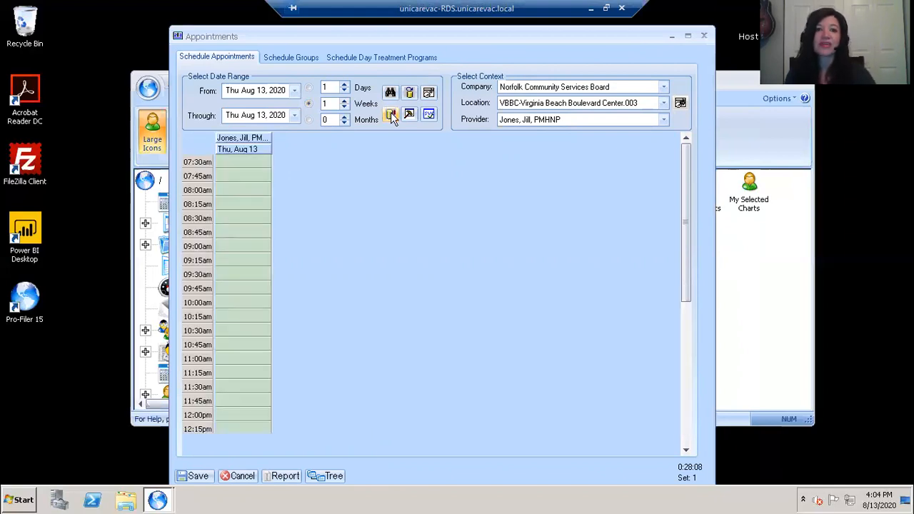
left_click(308, 104)
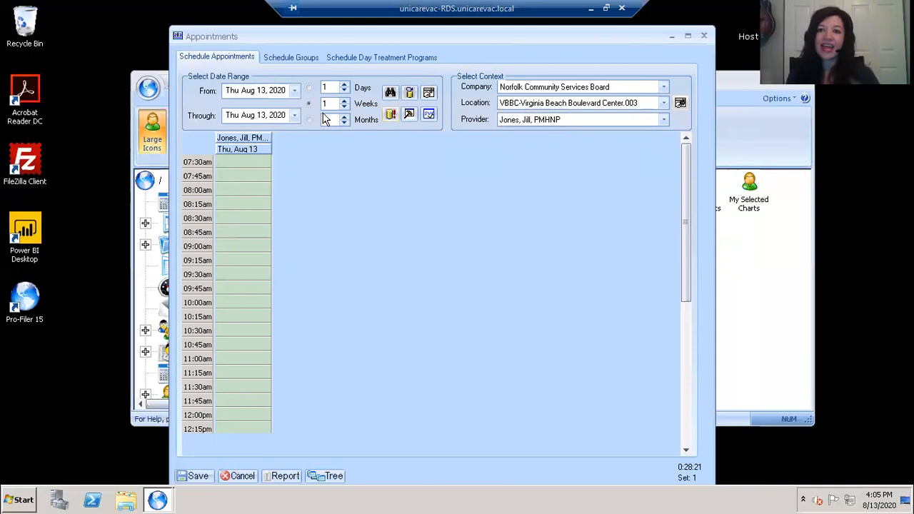
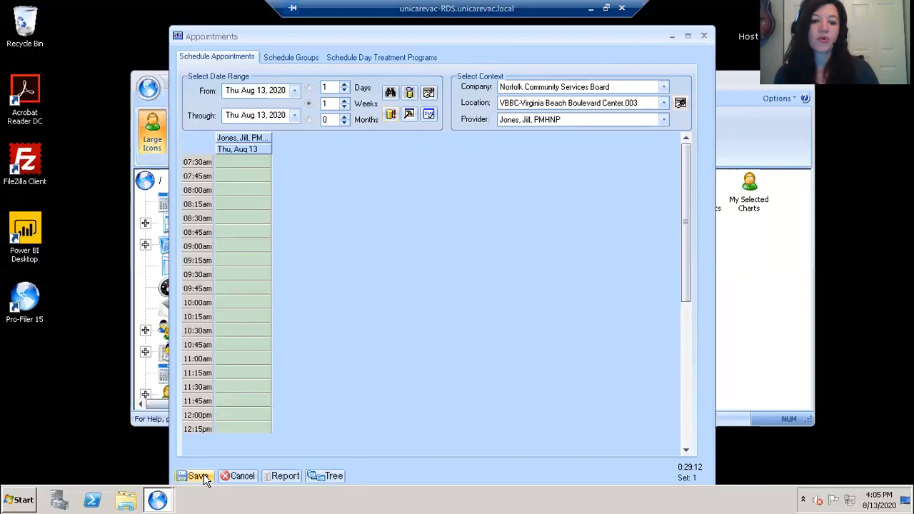
- Cancel the Appointments schedule form and confirm closing it without saving changes
left_click(231, 479)
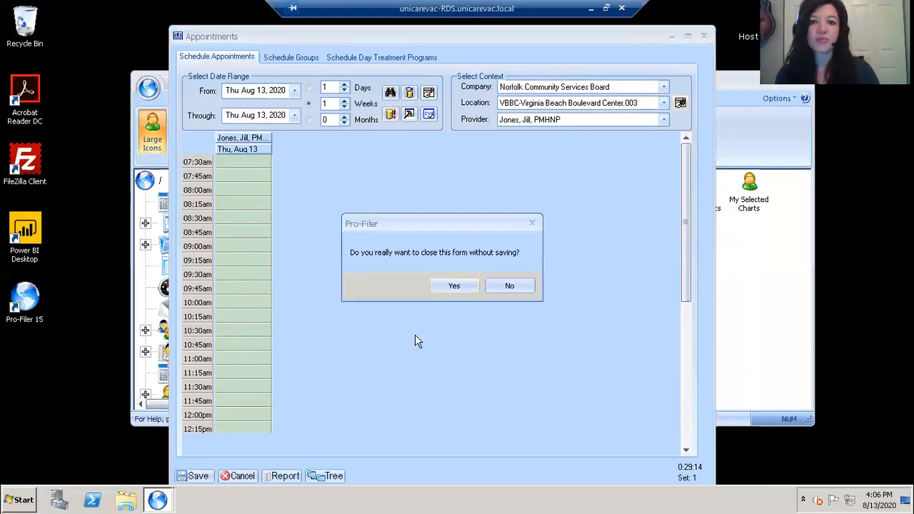
left_click(450, 289)
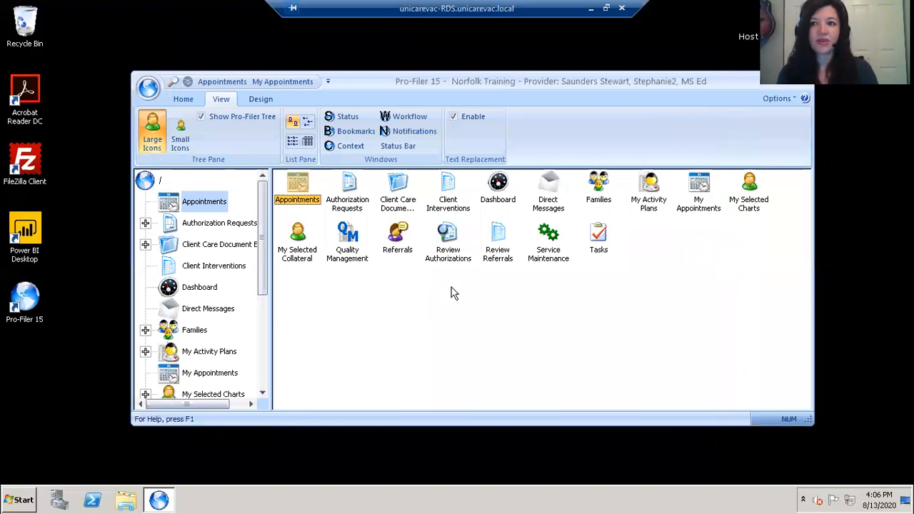